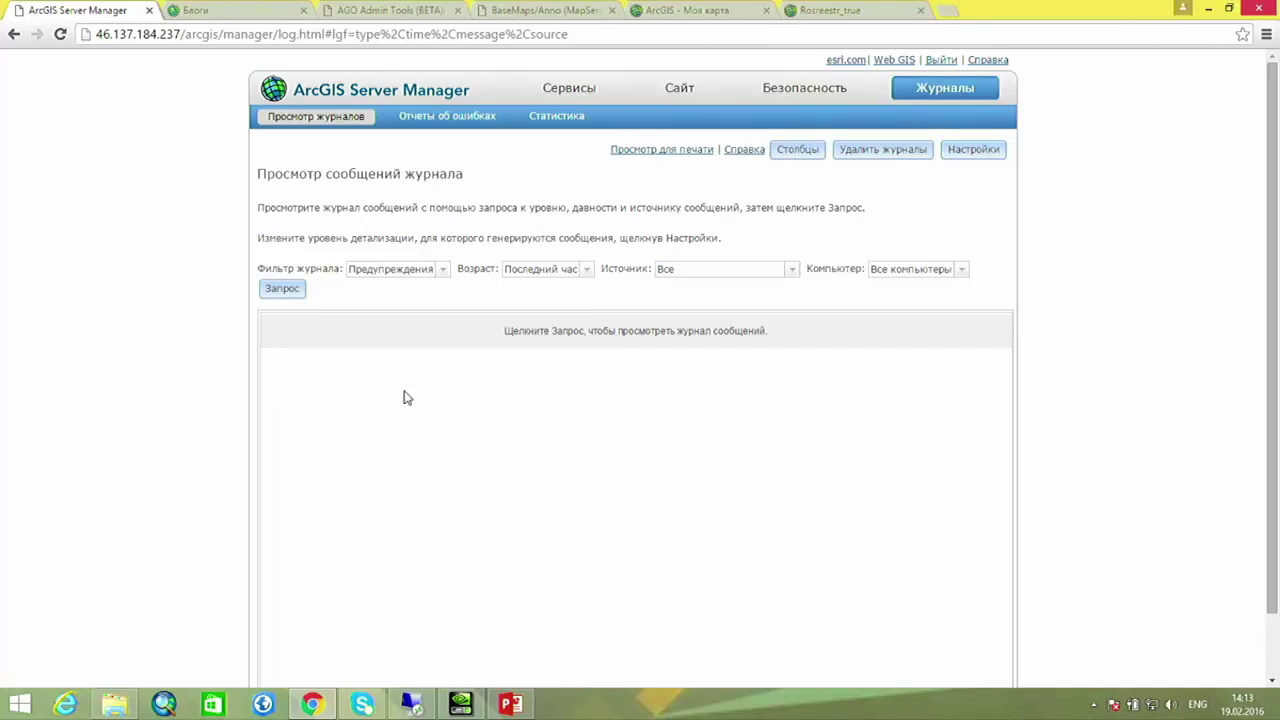
# Step: Query the server log for warnings from the last hour, and view the gallery of statistics reports
pyautogui.click(281, 290)
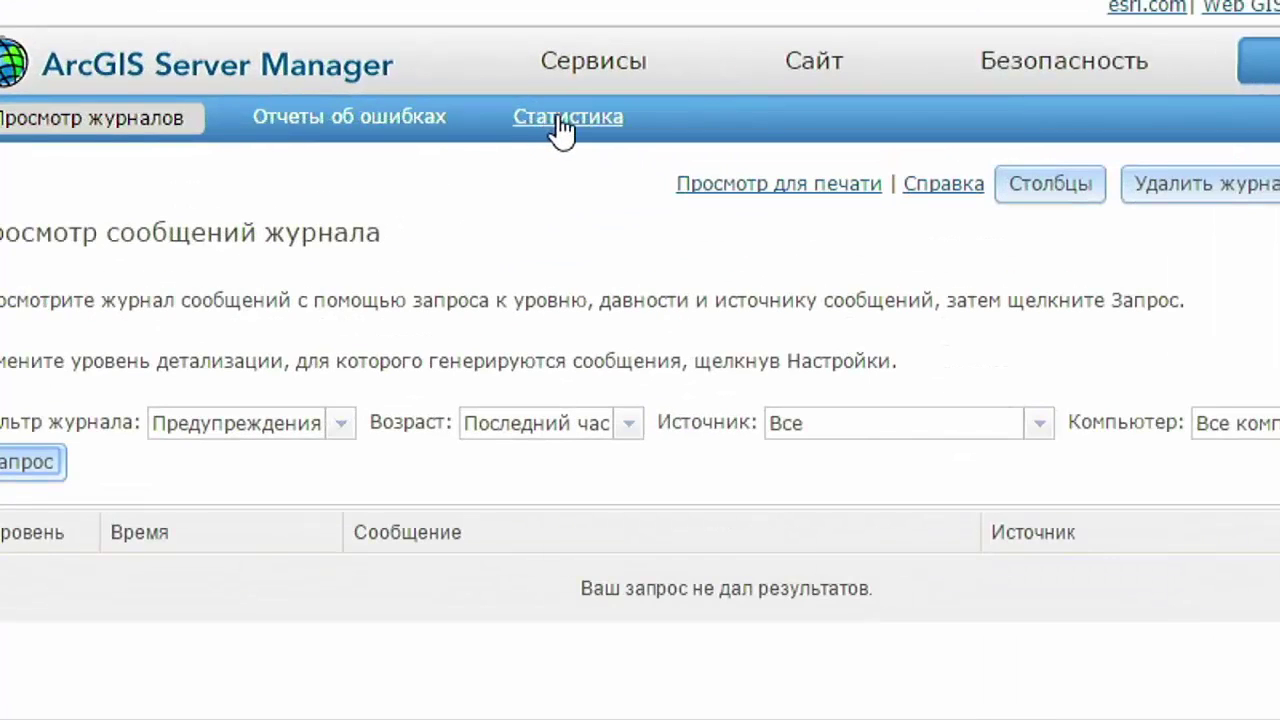
pyautogui.click(564, 127)
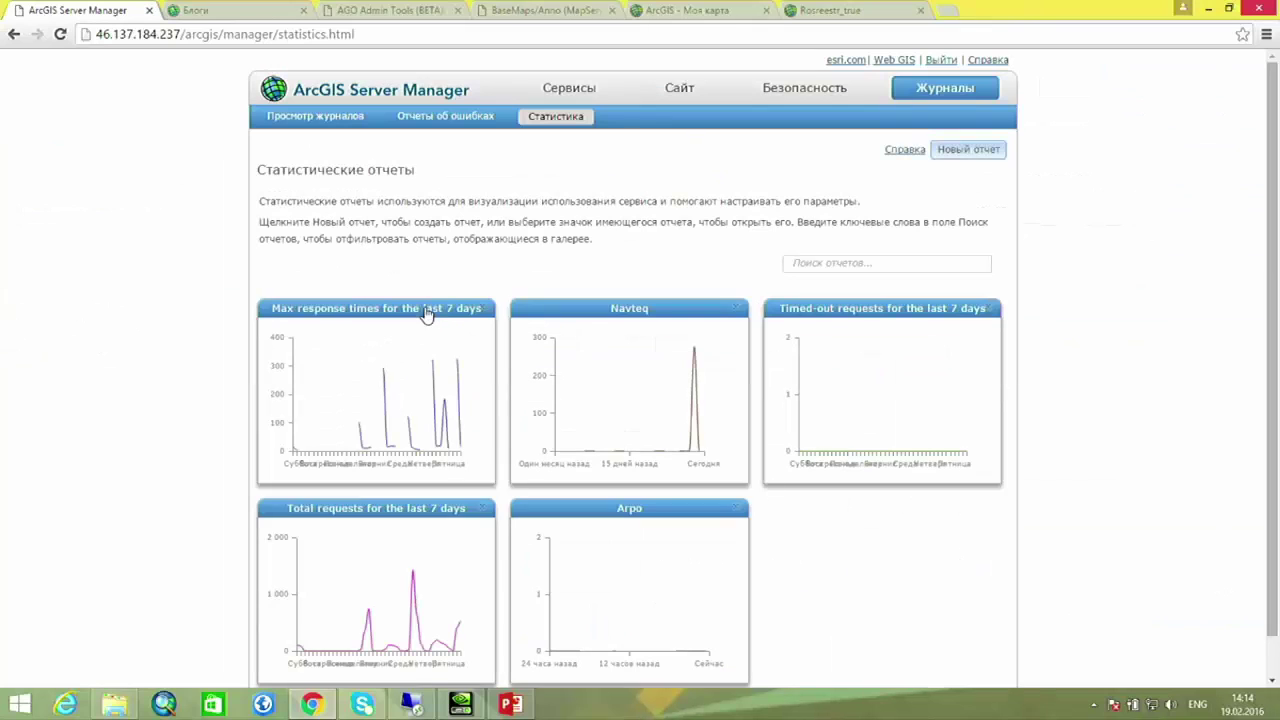
pyautogui.moveTo(428, 314)
pyautogui.moveTo(640, 423)
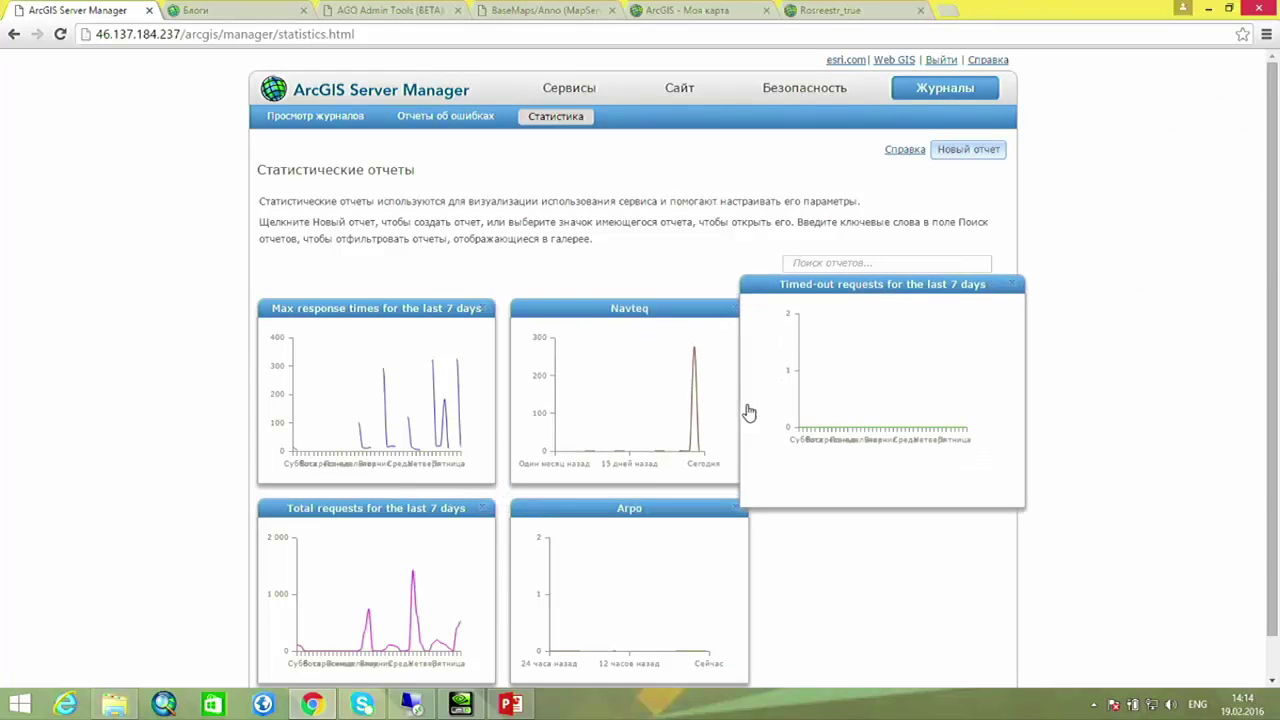
# Step: Start a new statistics report charting total requests for the abakan folder, and view the other metrics on offer
pyautogui.click(963, 155)
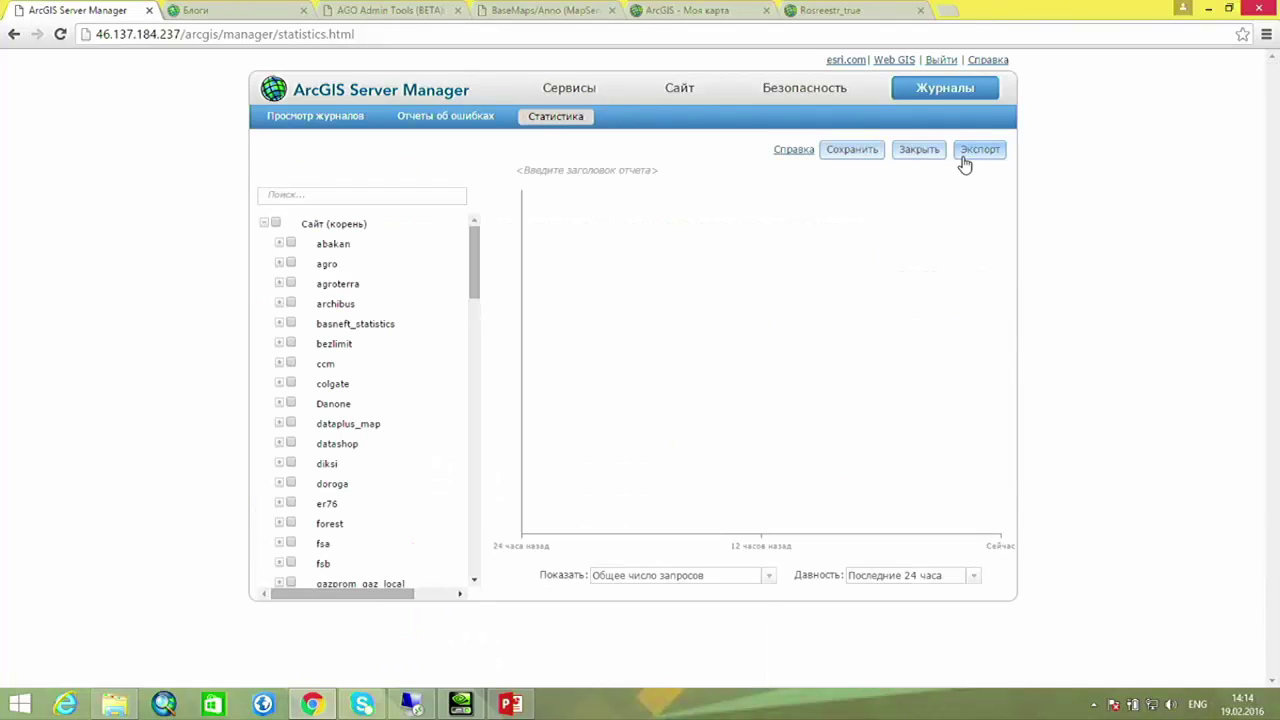
pyautogui.click(292, 244)
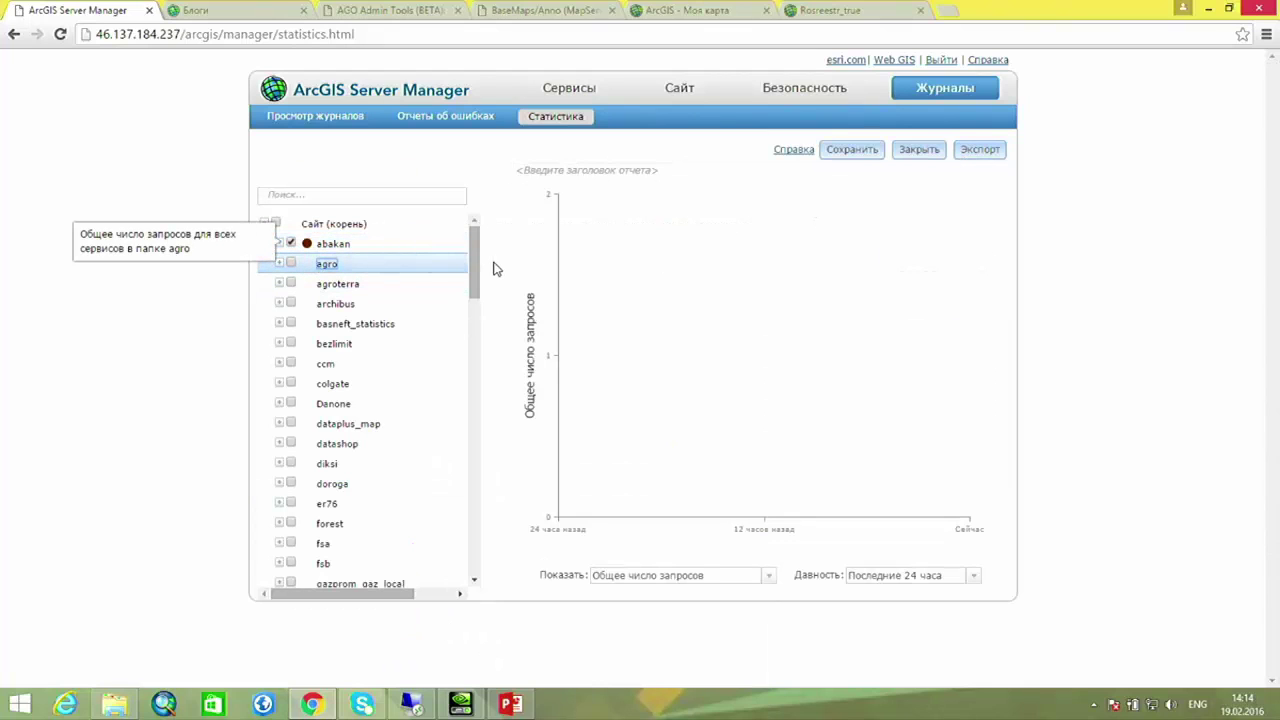
pyautogui.click(690, 577)
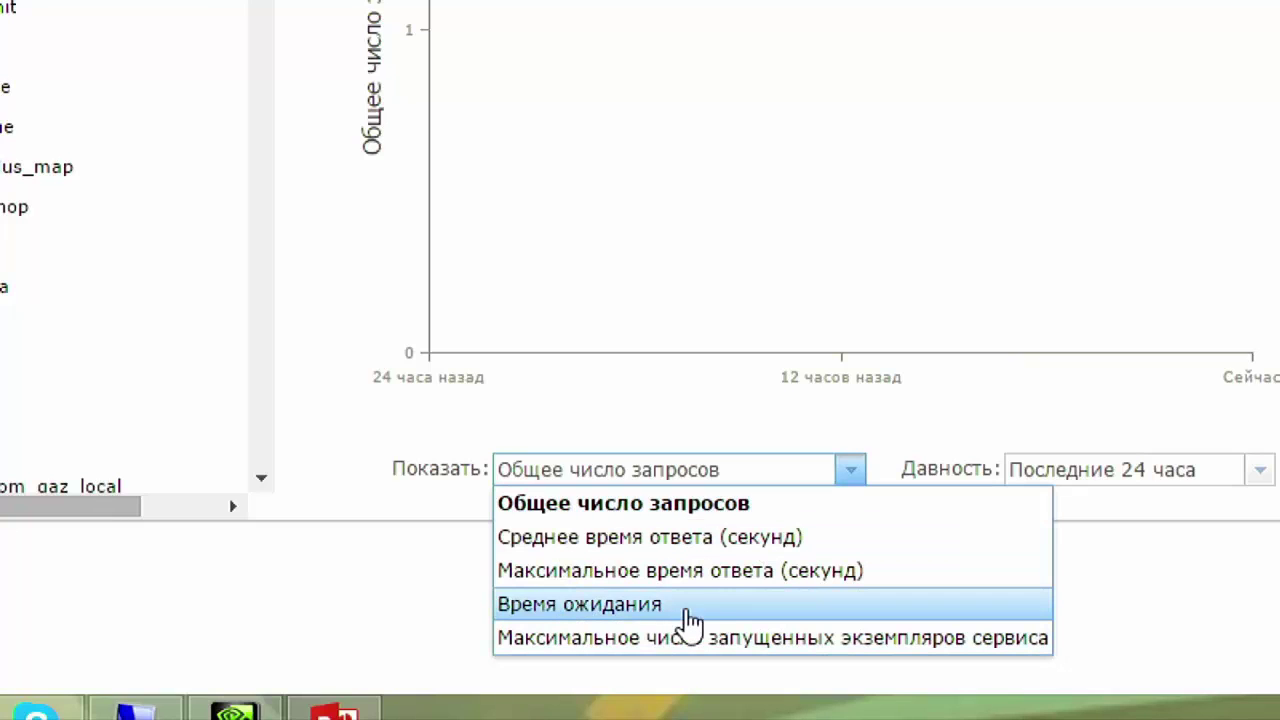
pyautogui.press('Escape')
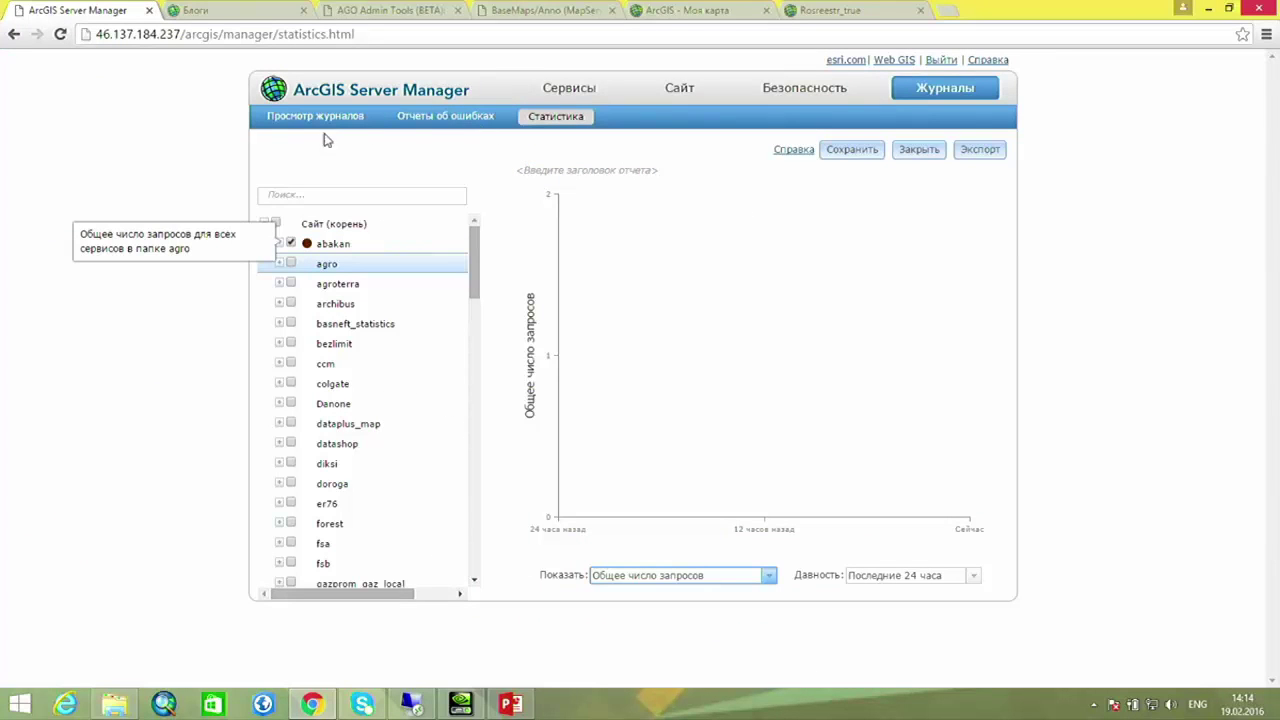
# Step: Leave the unsaved report, return to the statistics gallery and look at the Navteq report
pyautogui.click(14, 34)
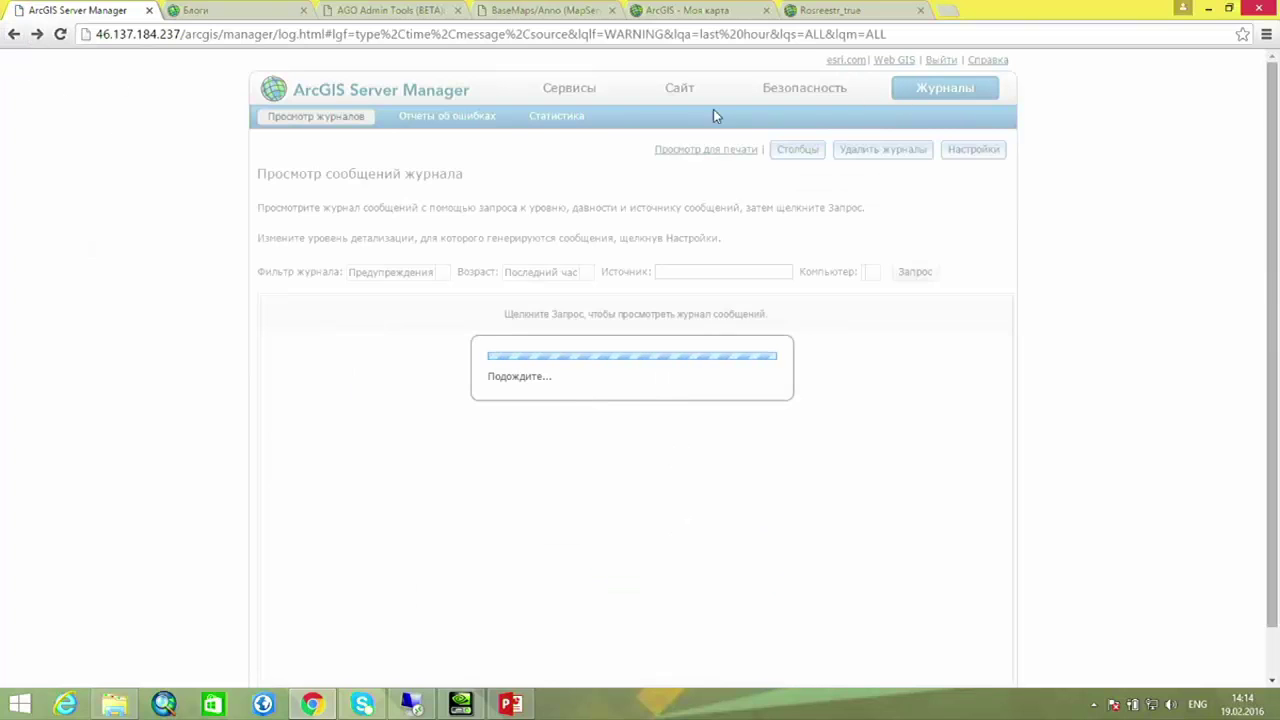
pyautogui.click(548, 120)
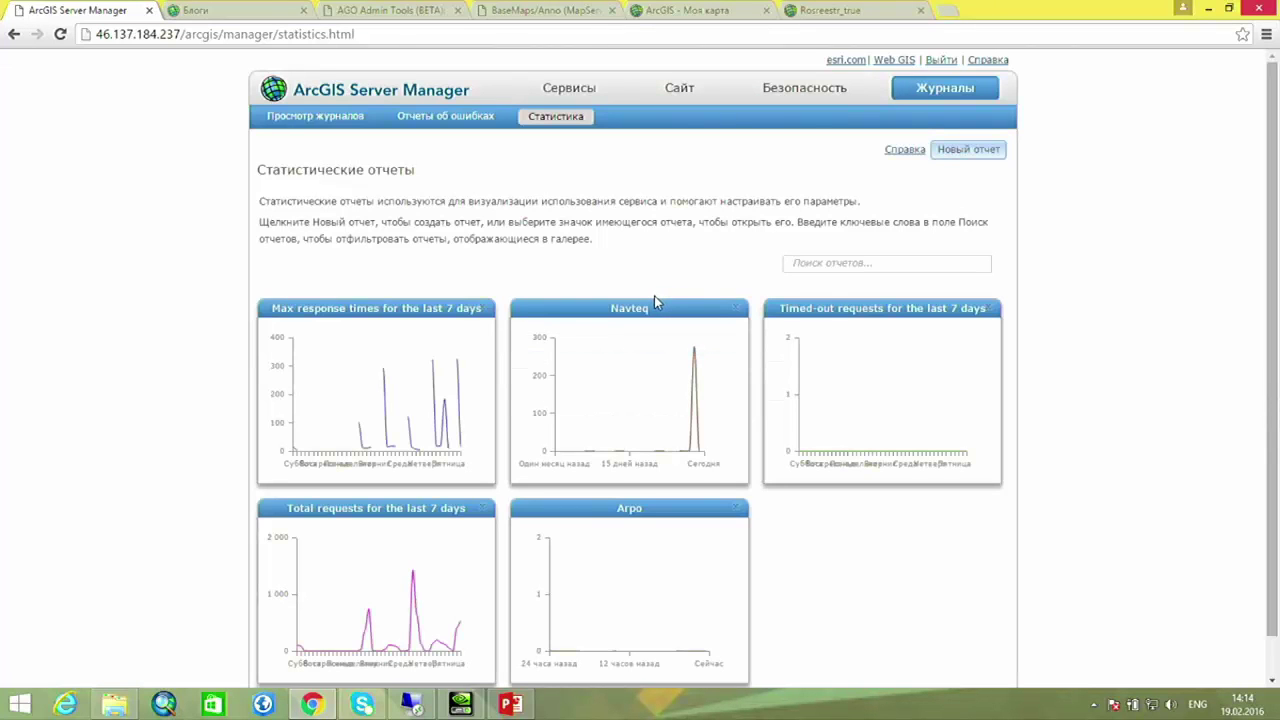
pyautogui.moveTo(606, 320)
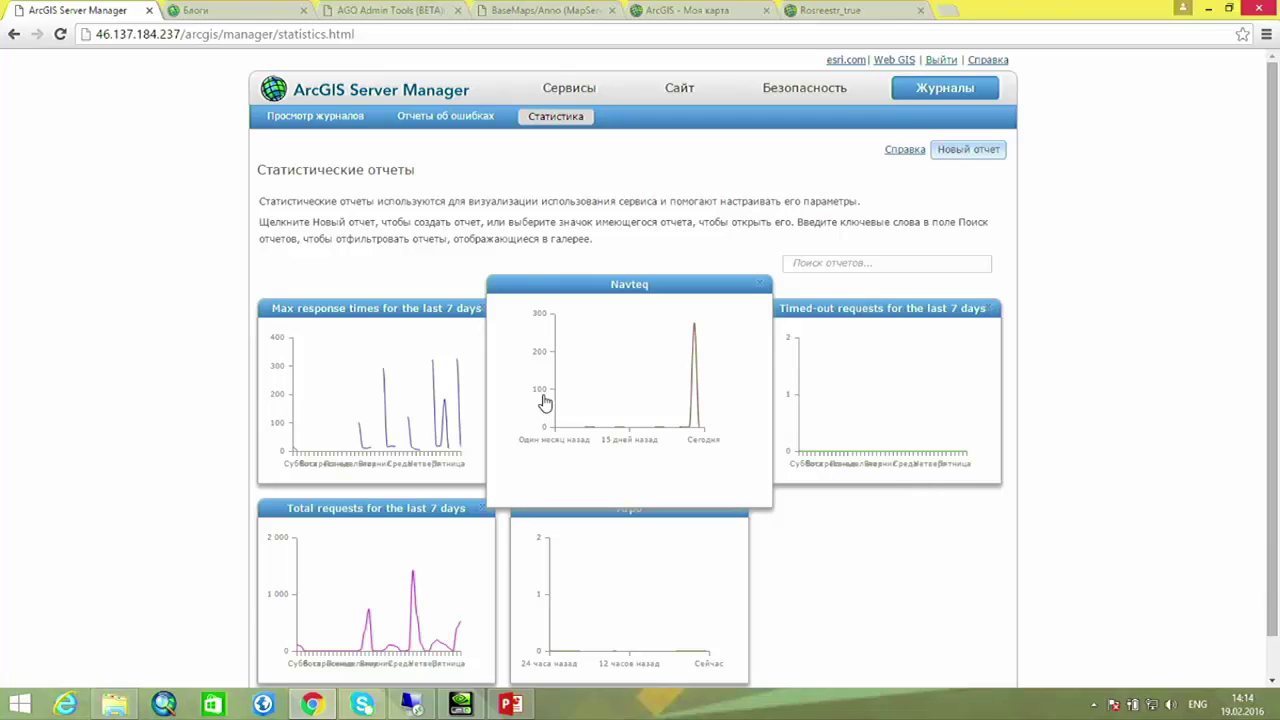
# Step: Switch to System Monitor on the other computer and view the current alerts from its landing page
pyautogui.click(427, 712)
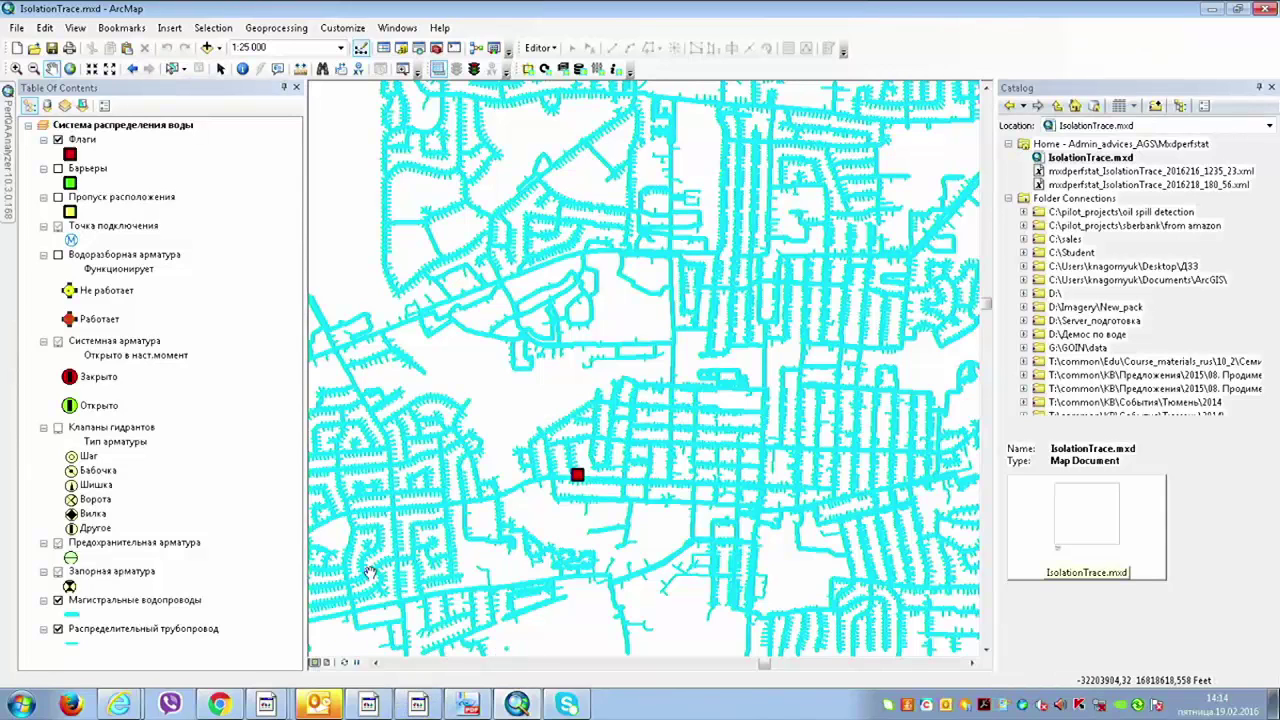
pyautogui.click(221, 705)
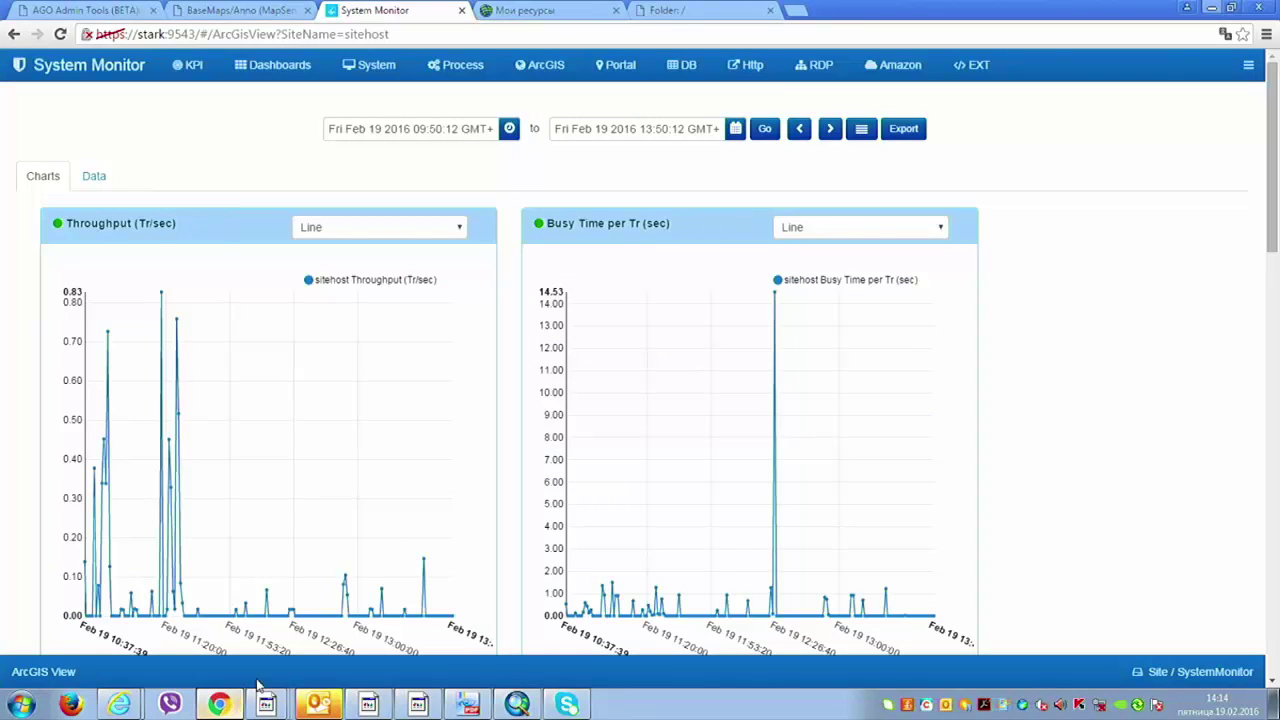
pyautogui.click(97, 75)
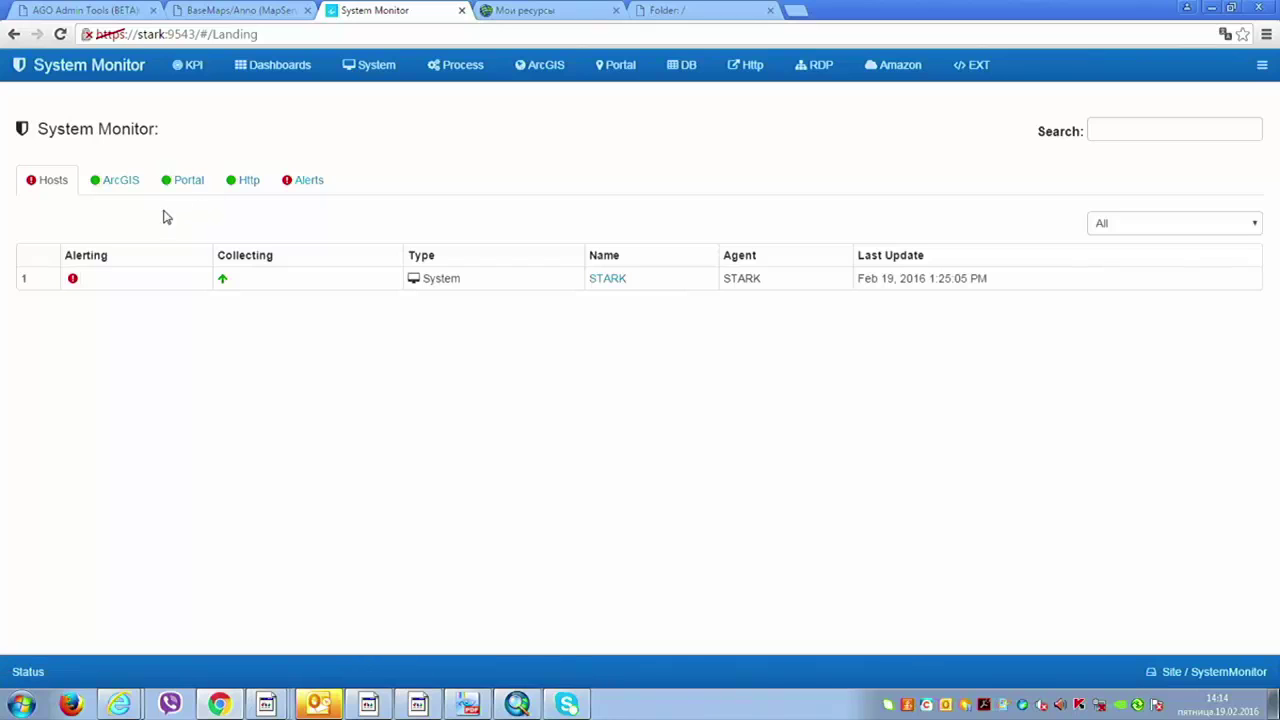
pyautogui.click(298, 185)
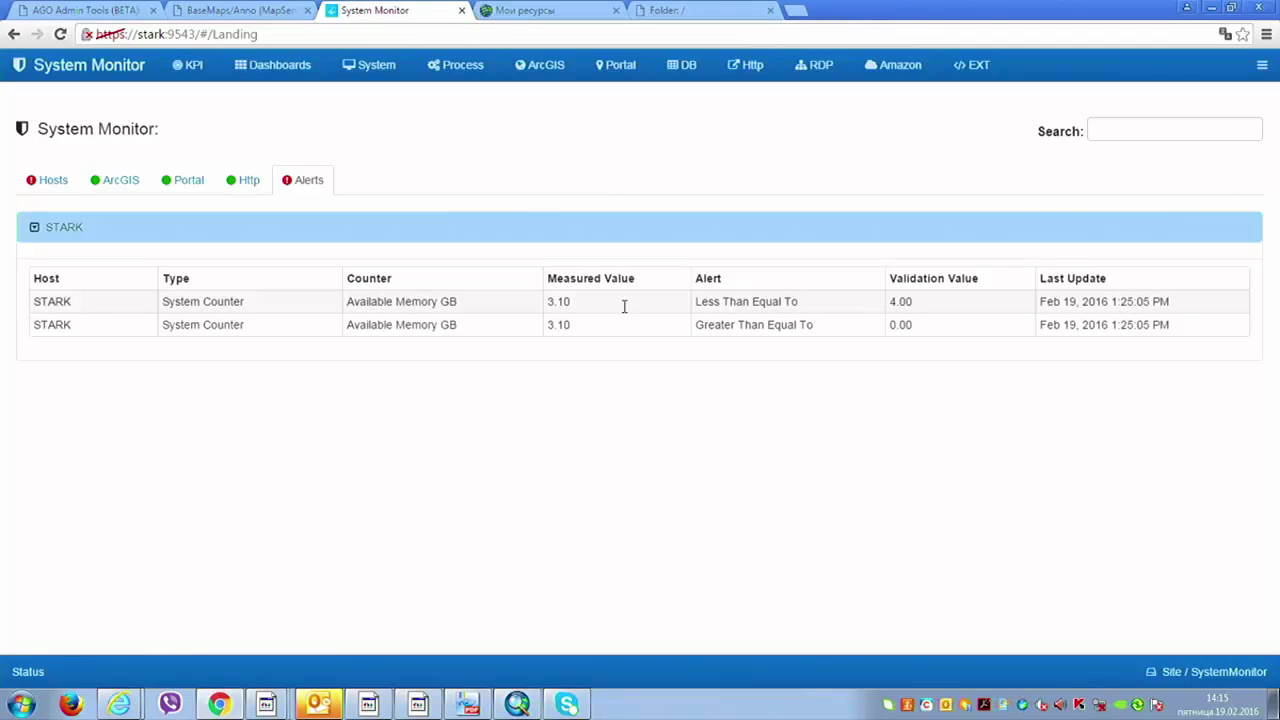
# Step: Review the ArcGIS services overview and open the summary charts of the sitehost site
pyautogui.click(541, 68)
pyautogui.scroll(-1, 340, 263)
pyautogui.scroll(-4, 340, 263)
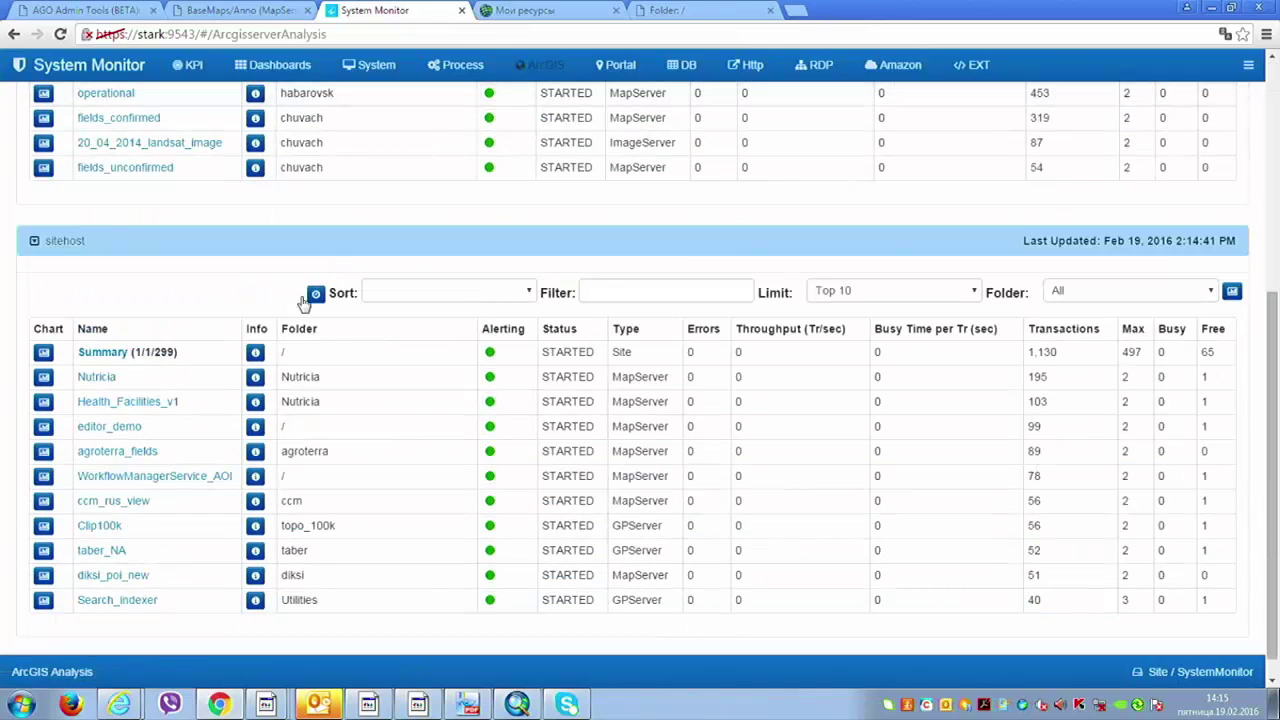
pyautogui.scroll(5, 106, 271)
pyautogui.scroll(-4, 63, 370)
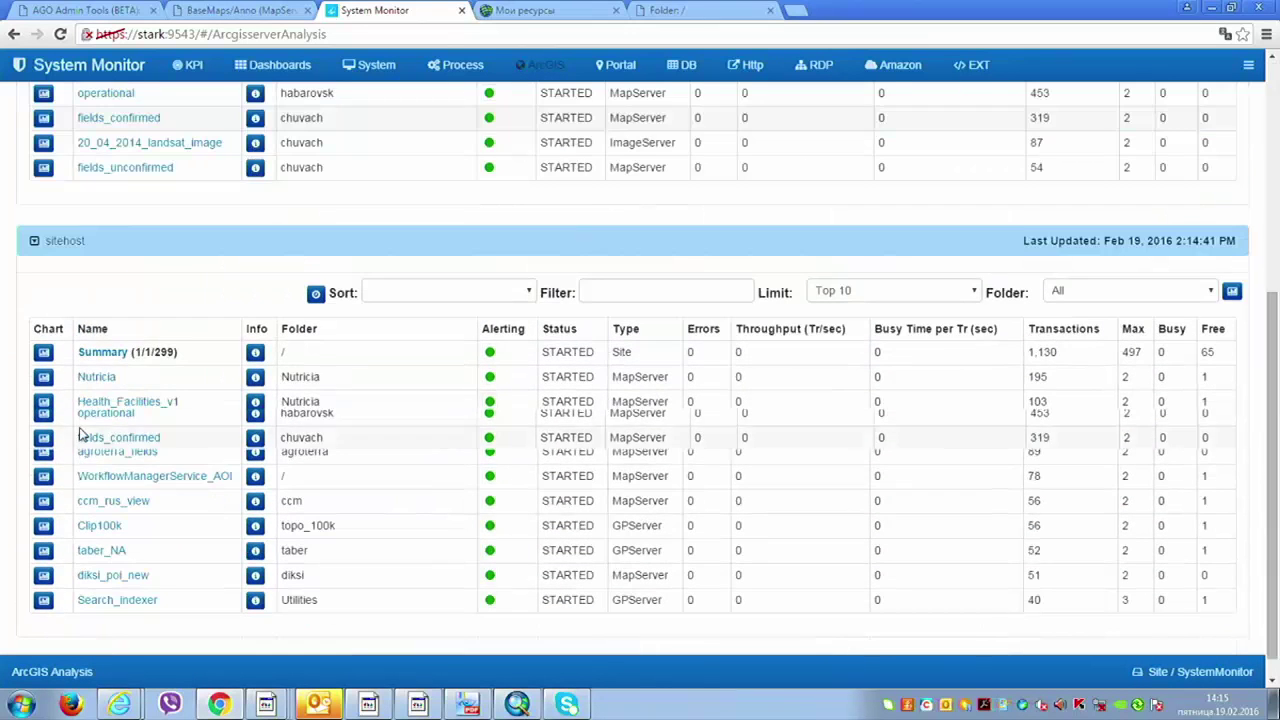
pyautogui.click(43, 356)
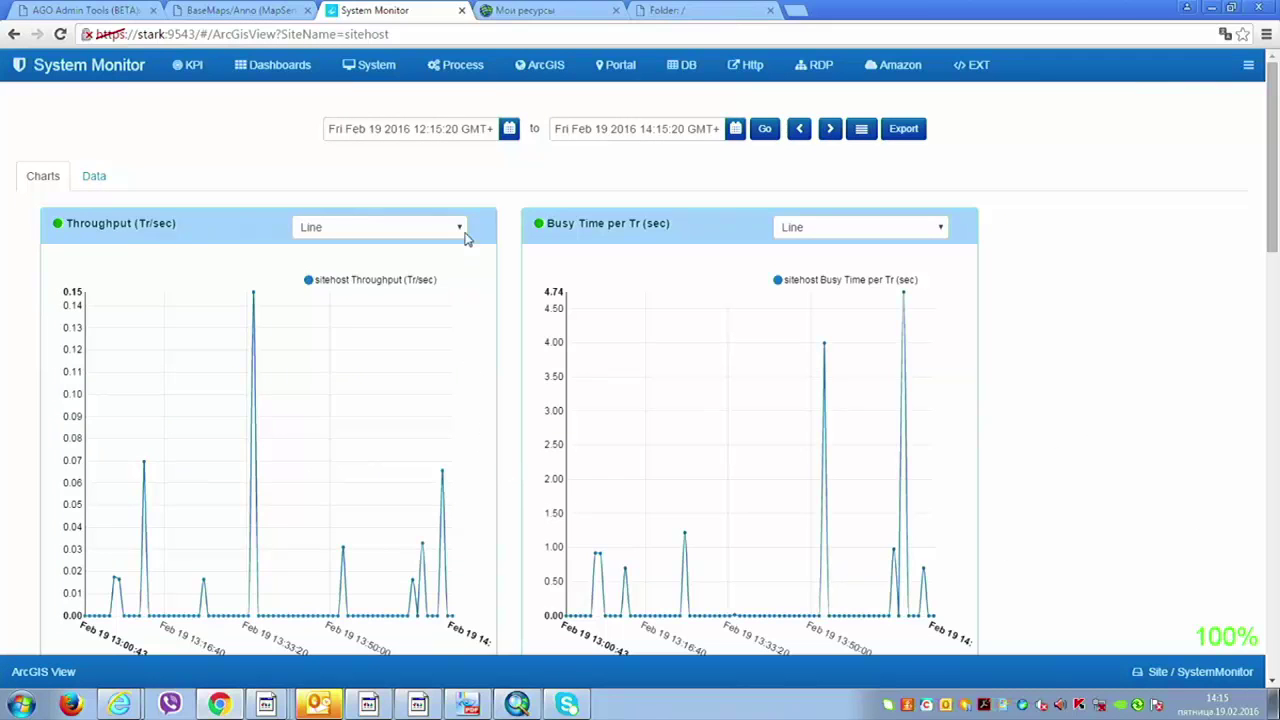
# Step: Set the charts' start time to 09:15:20 on 02/19/2016 and reload them for the new period
pyautogui.click(510, 133)
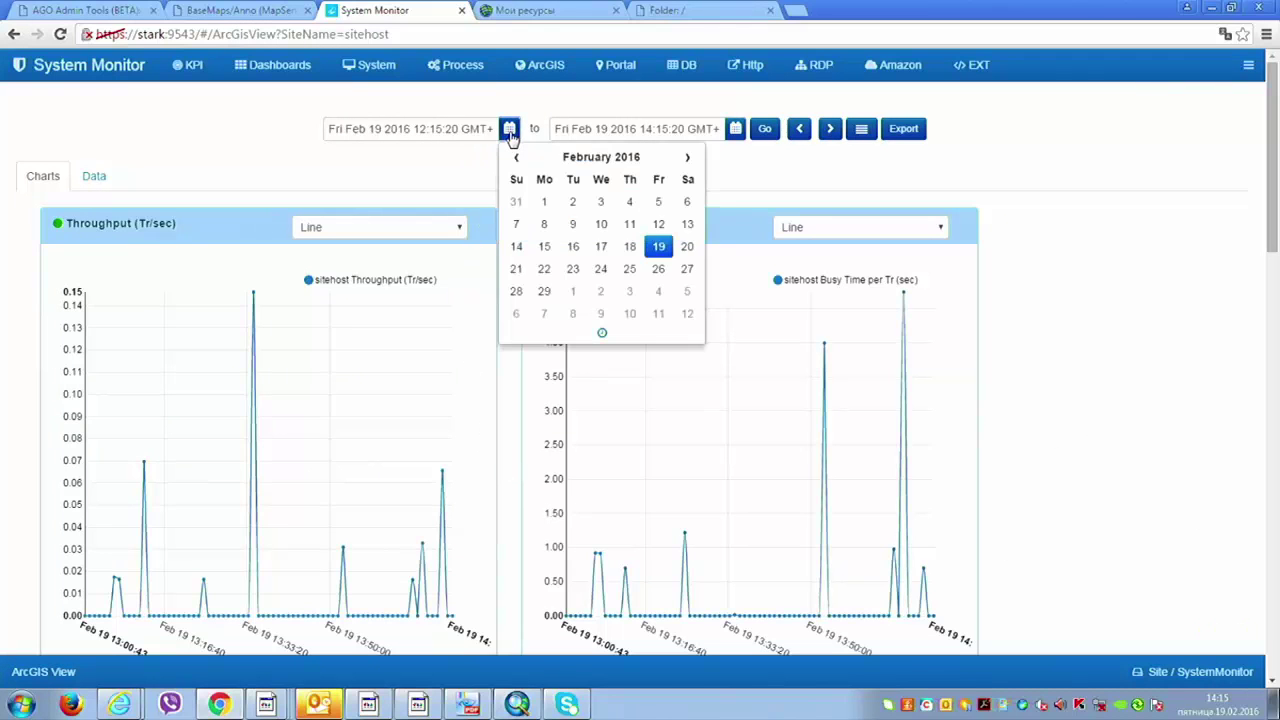
pyautogui.click(601, 330)
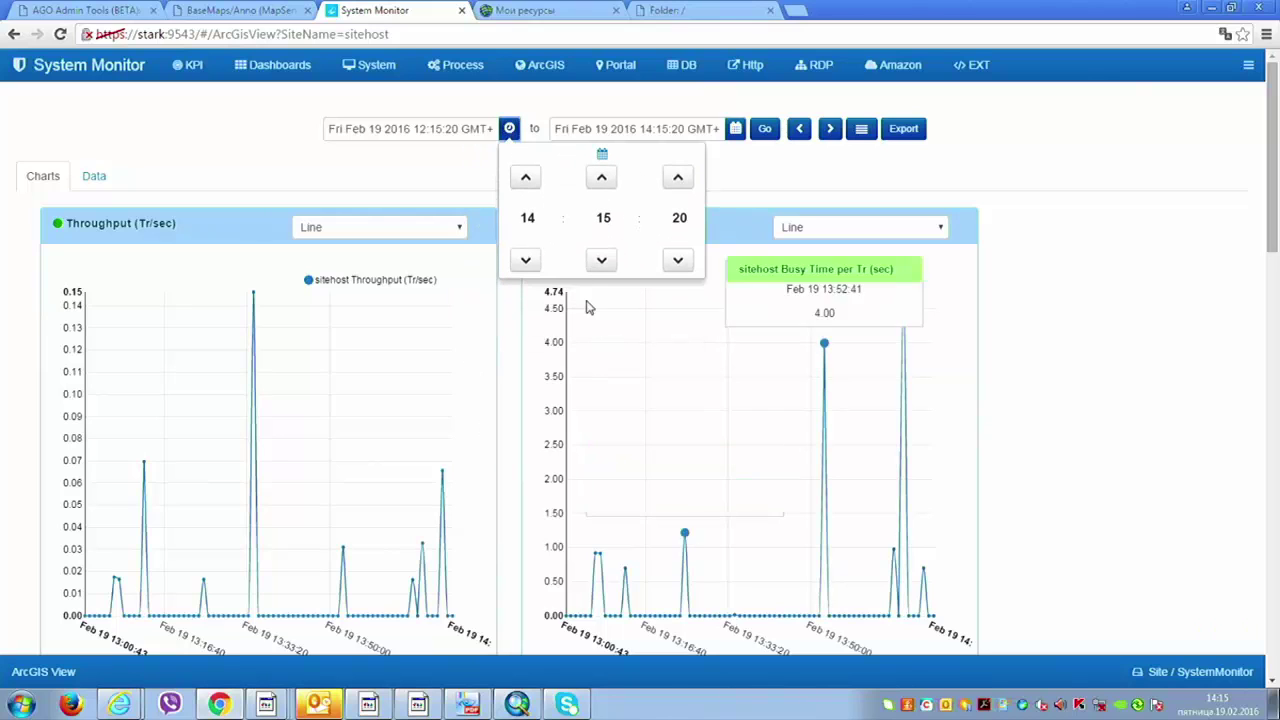
pyautogui.click(526, 261)
pyautogui.click(526, 261)
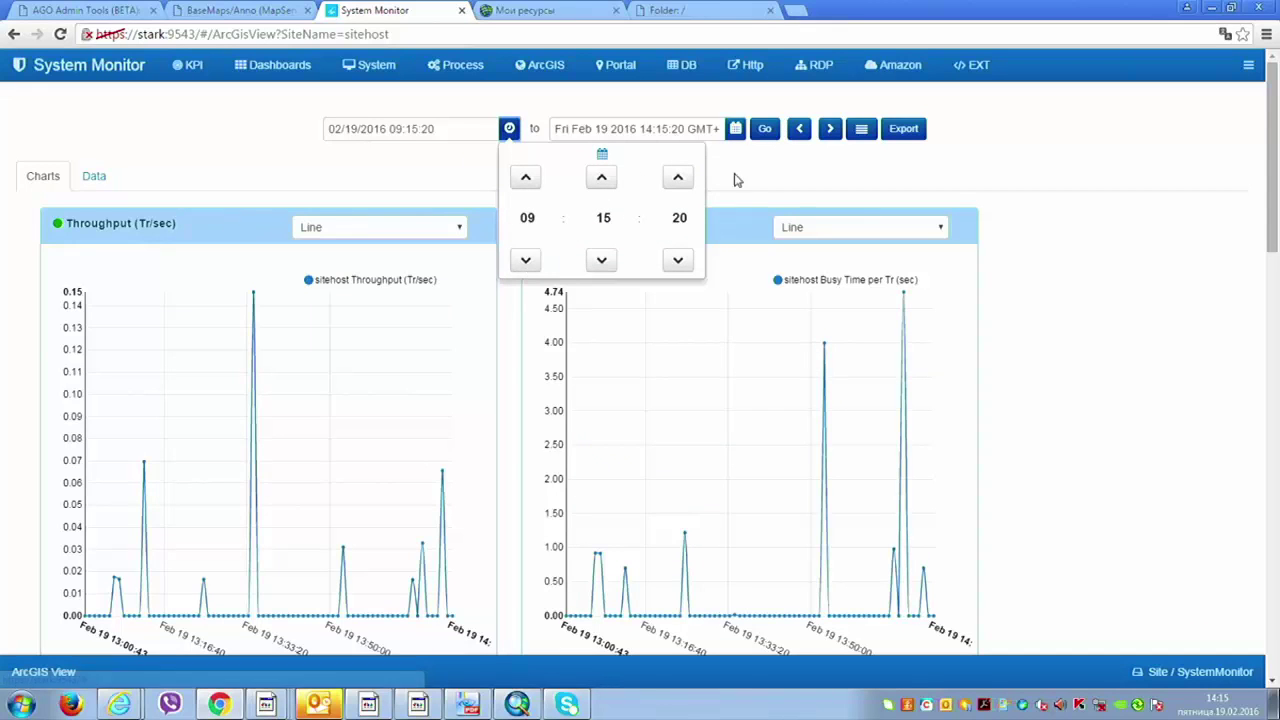
pyautogui.click(762, 131)
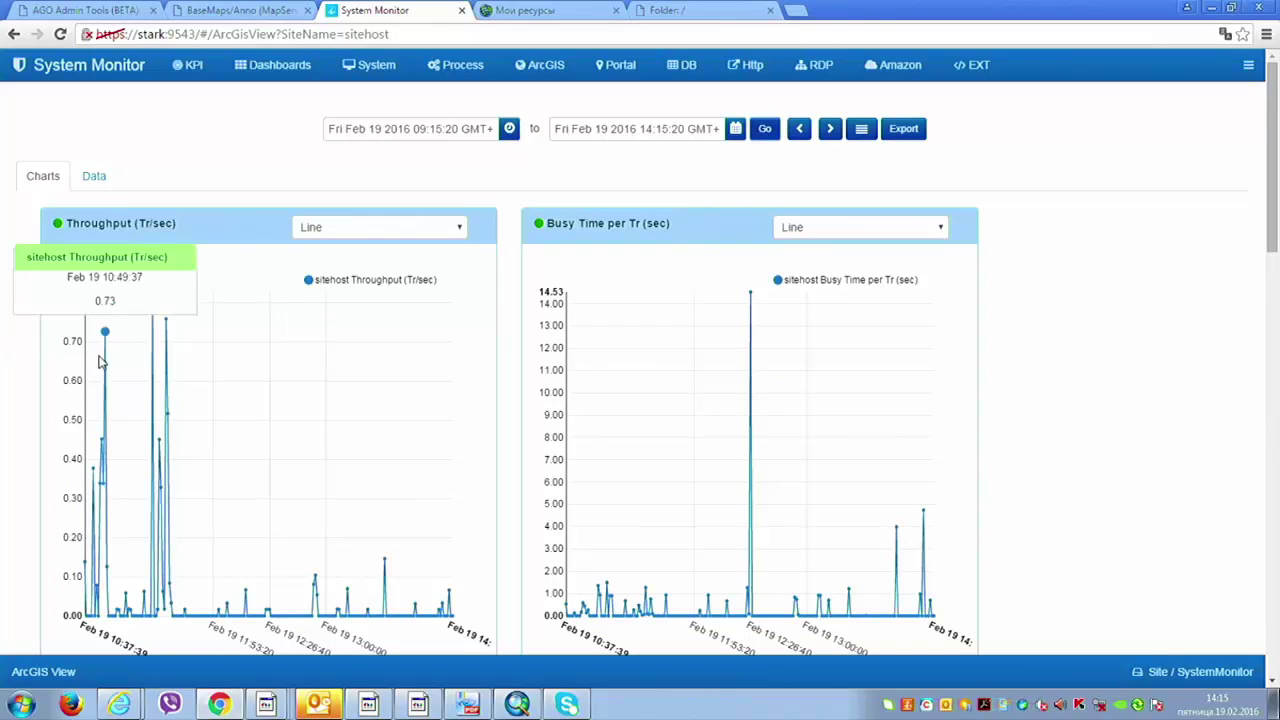
# Step: Examine the sitehost throughput, busy time, transaction, instance and error charts, checking individual peaks
pyautogui.moveTo(190, 334)
pyautogui.moveTo(745, 351)
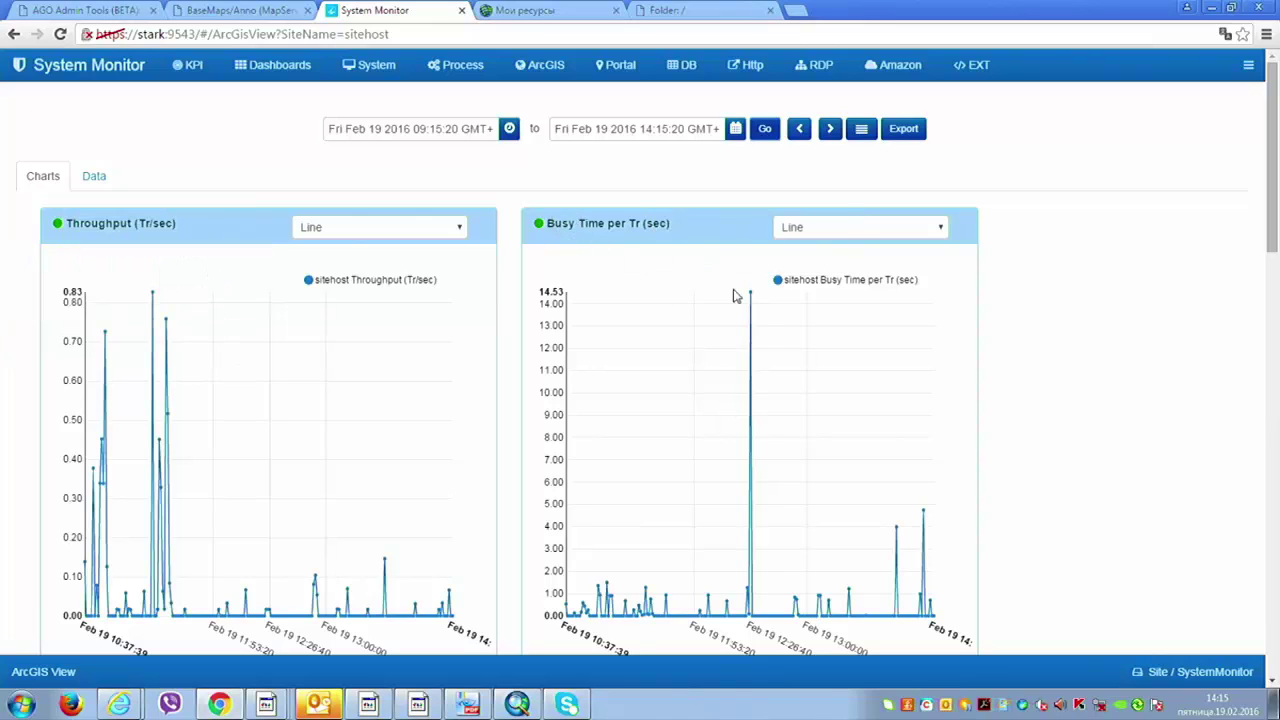
pyautogui.moveTo(759, 313)
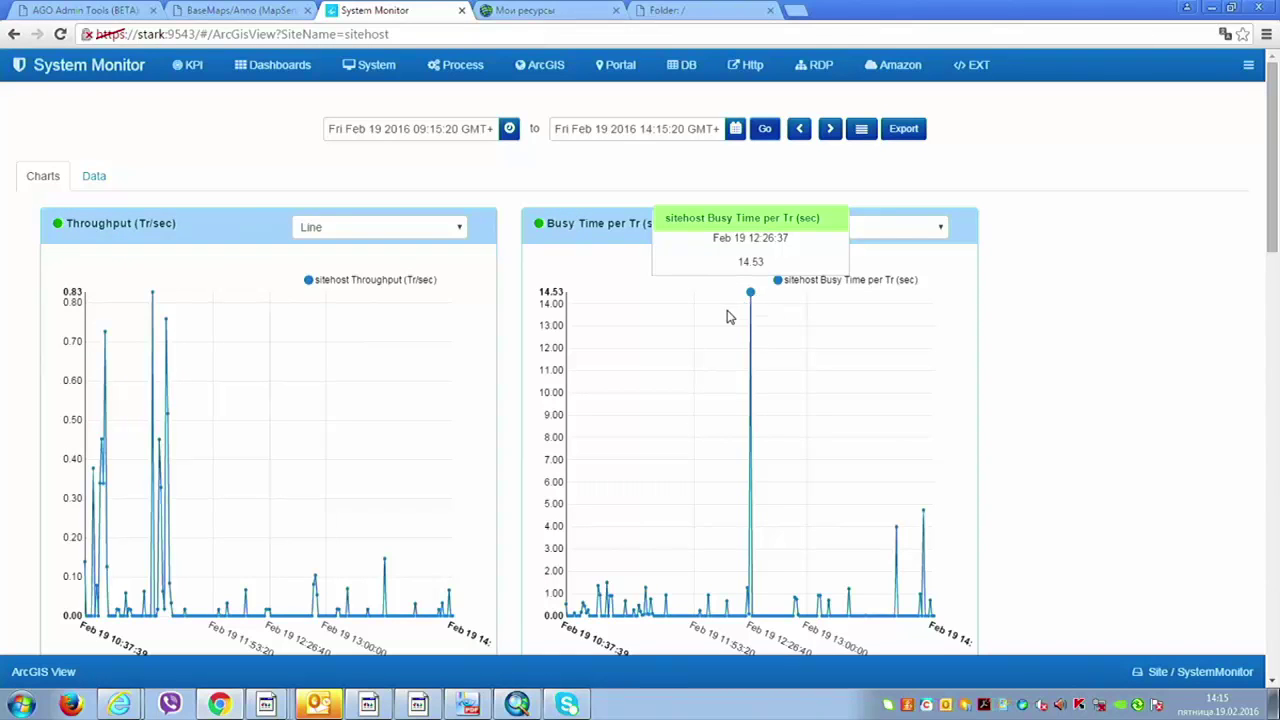
pyautogui.scroll(-1, 727, 316)
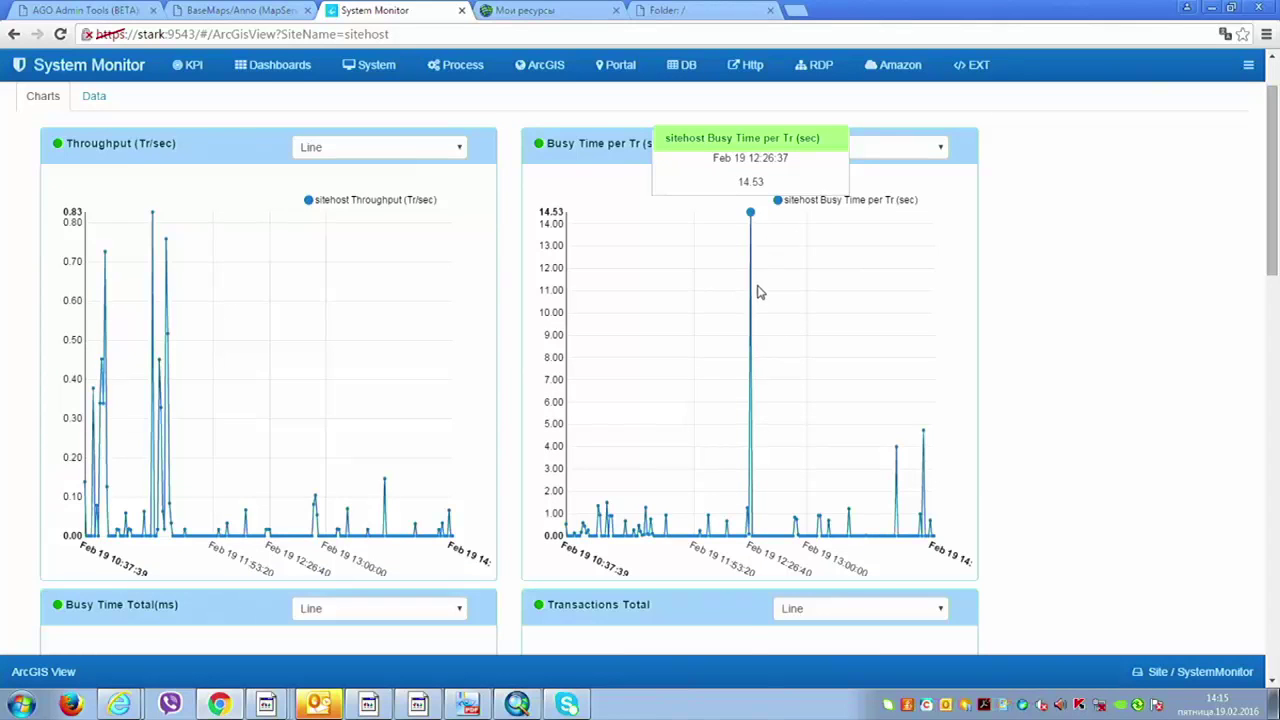
pyautogui.scroll(-5, 366, 463)
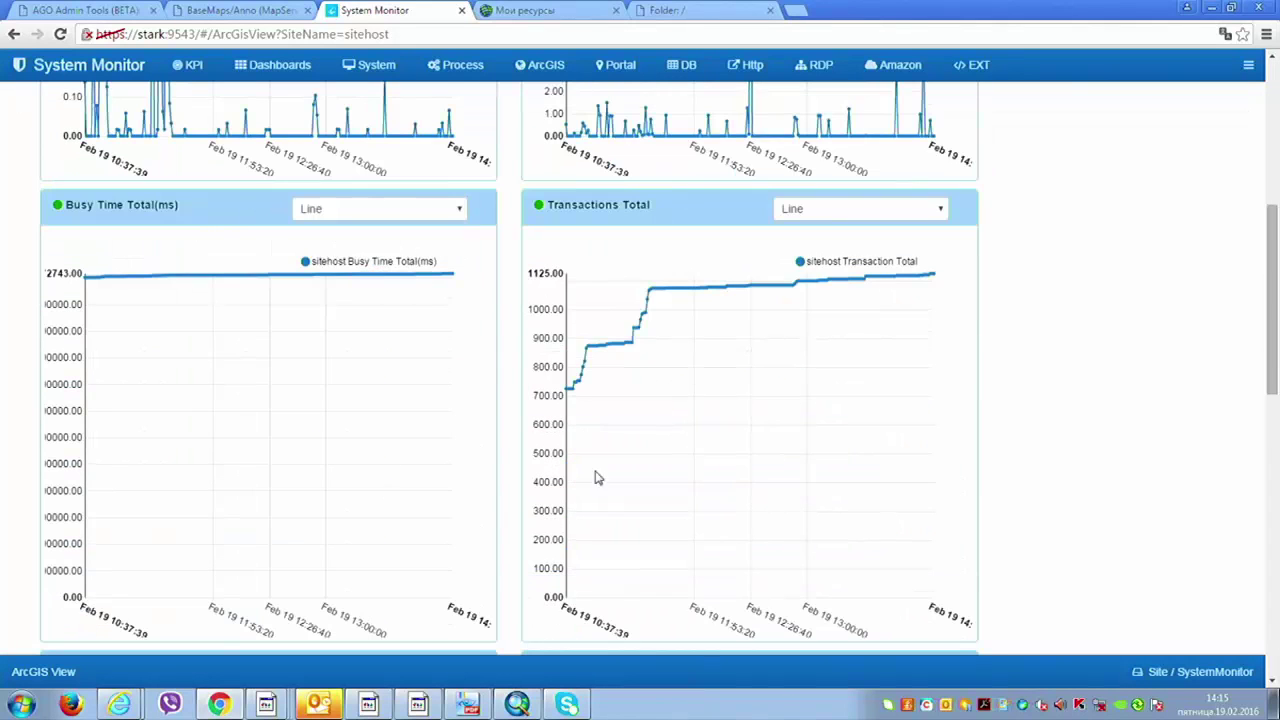
pyautogui.moveTo(570, 382)
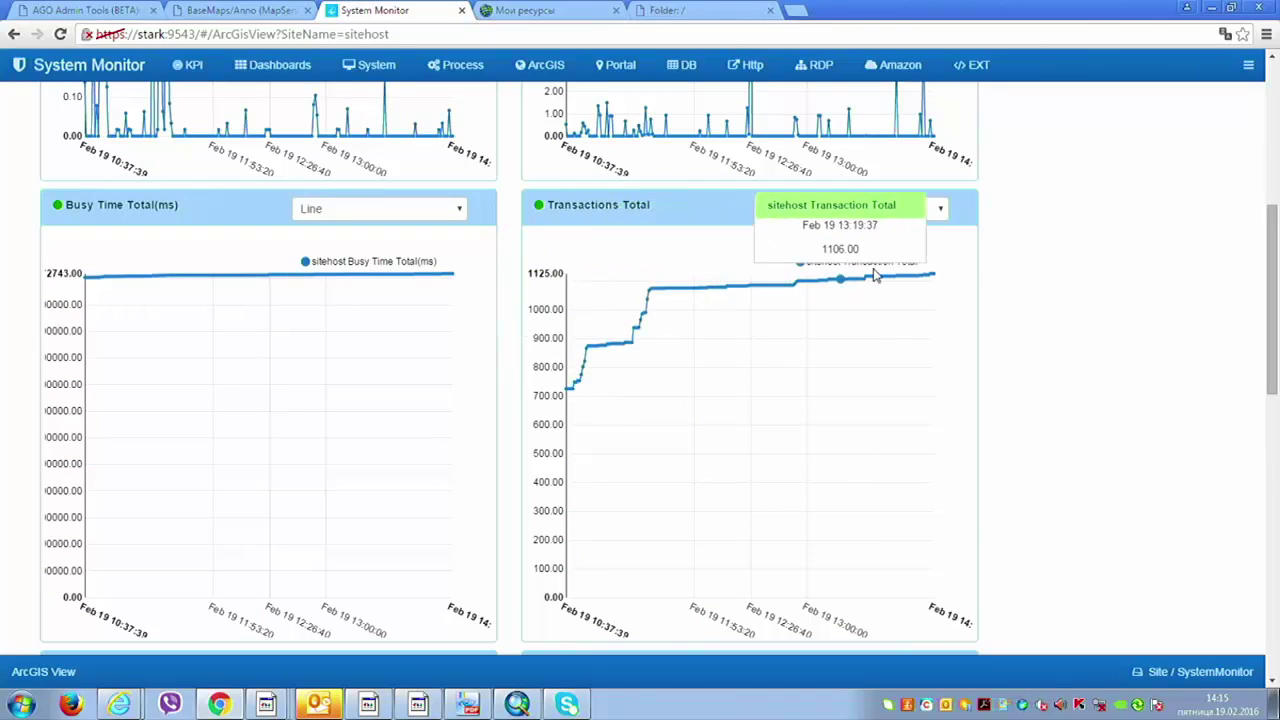
pyautogui.scroll(-3, 780, 469)
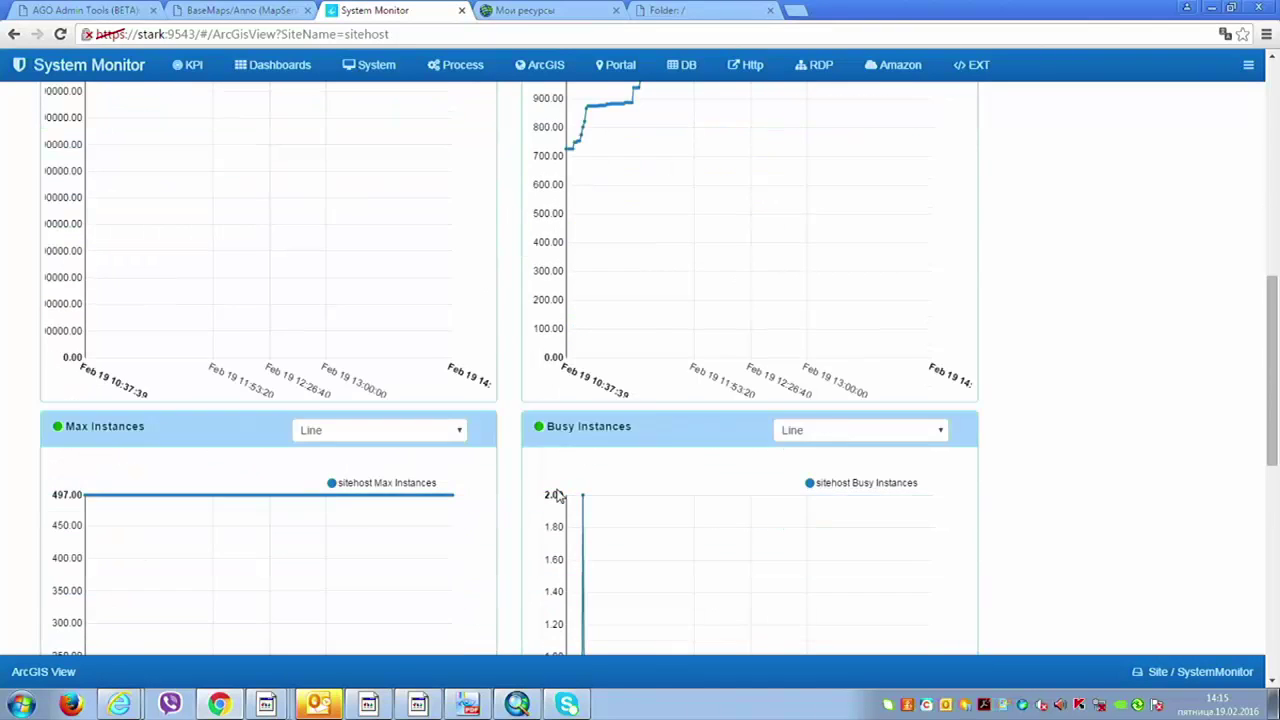
pyautogui.scroll(-7, 555, 497)
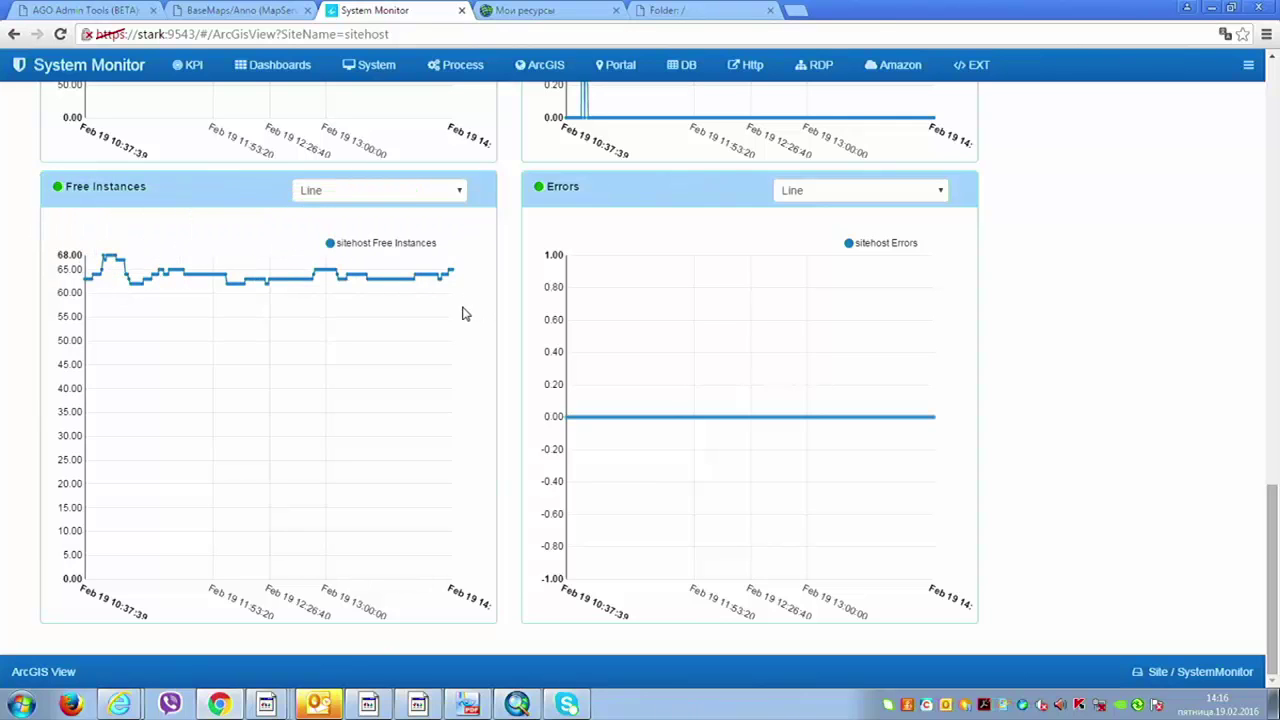
pyautogui.scroll(7, 452, 317)
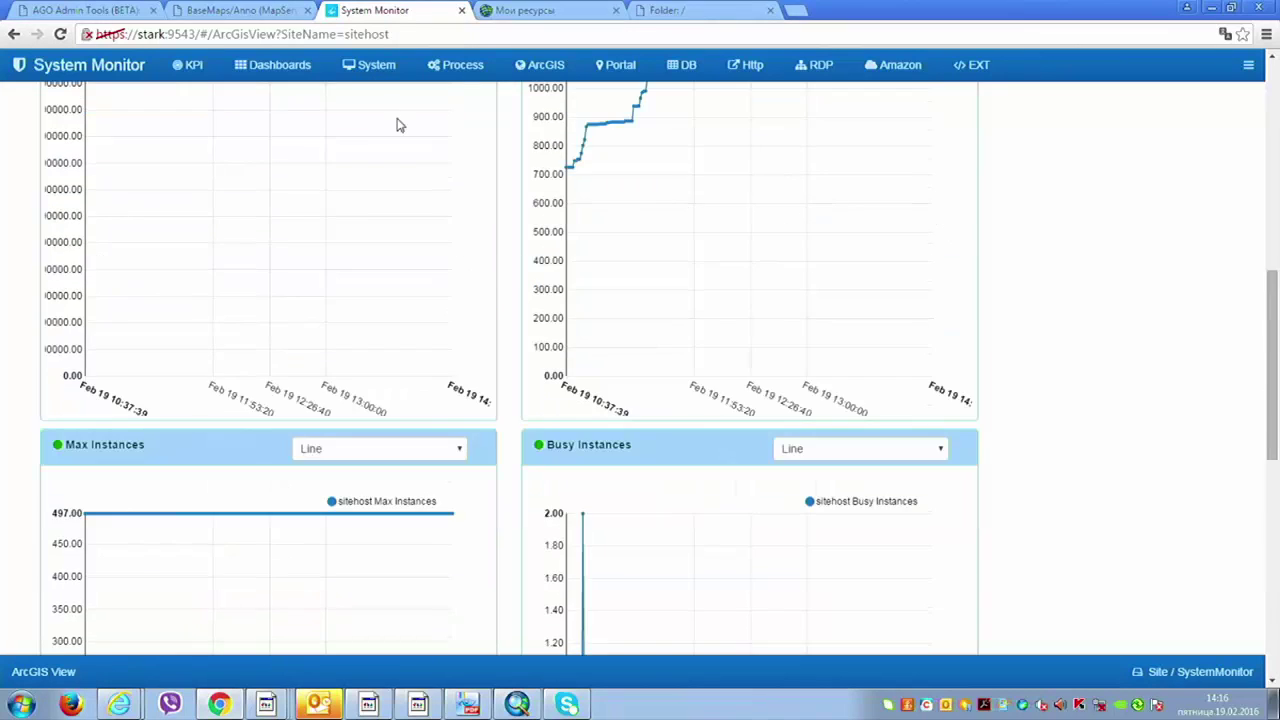
# Step: Return to the services overview, limit sitehost to Top 10 and examine those services' throughput and busy time pie charts
pyautogui.click(14, 34)
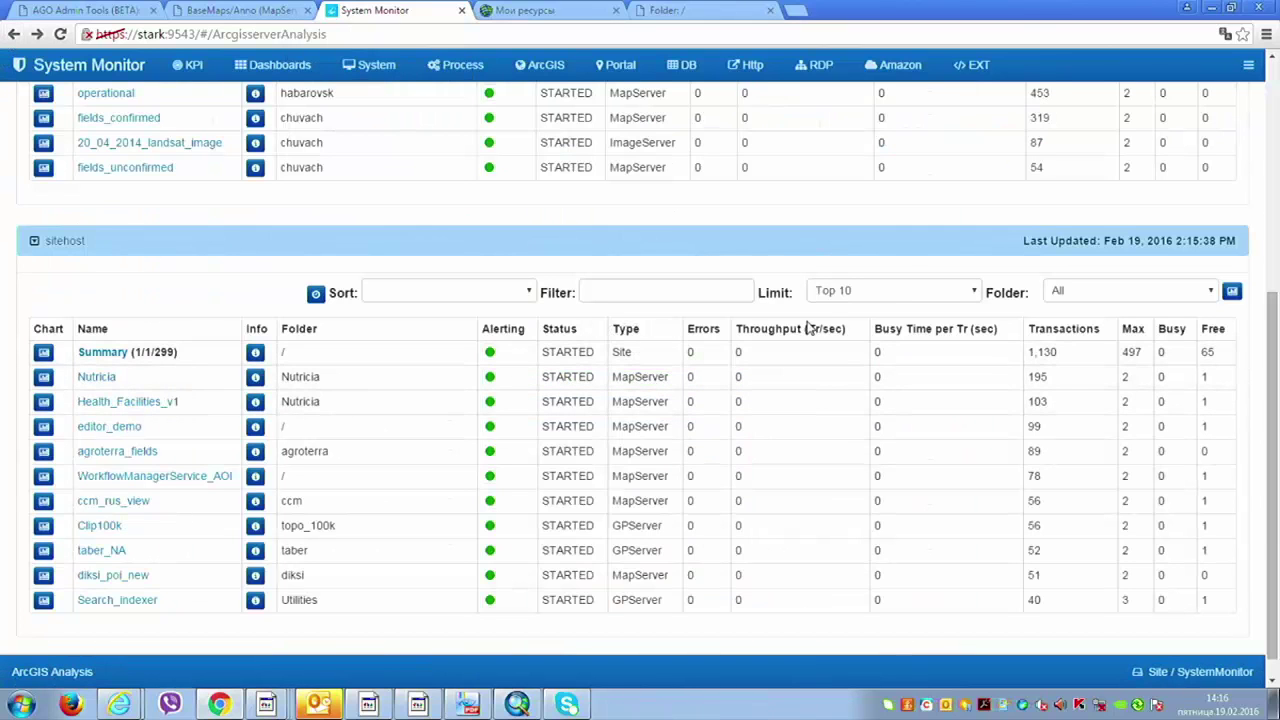
pyautogui.click(884, 292)
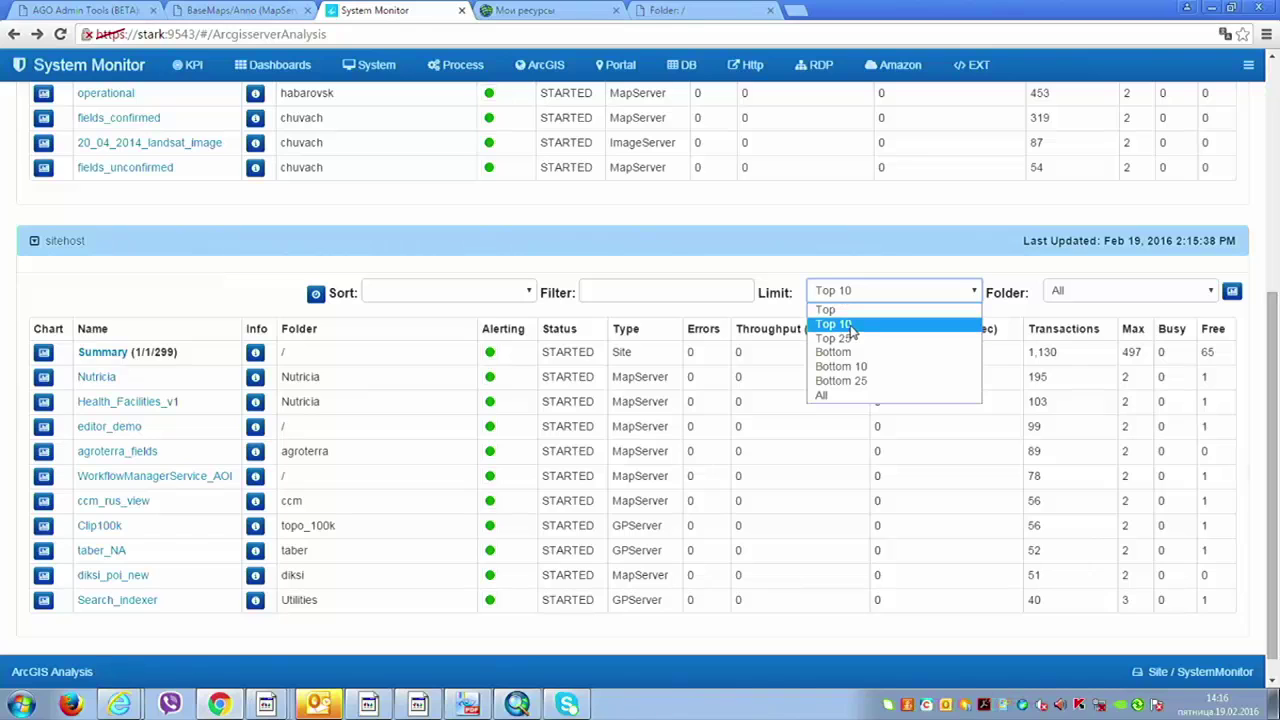
pyautogui.click(852, 326)
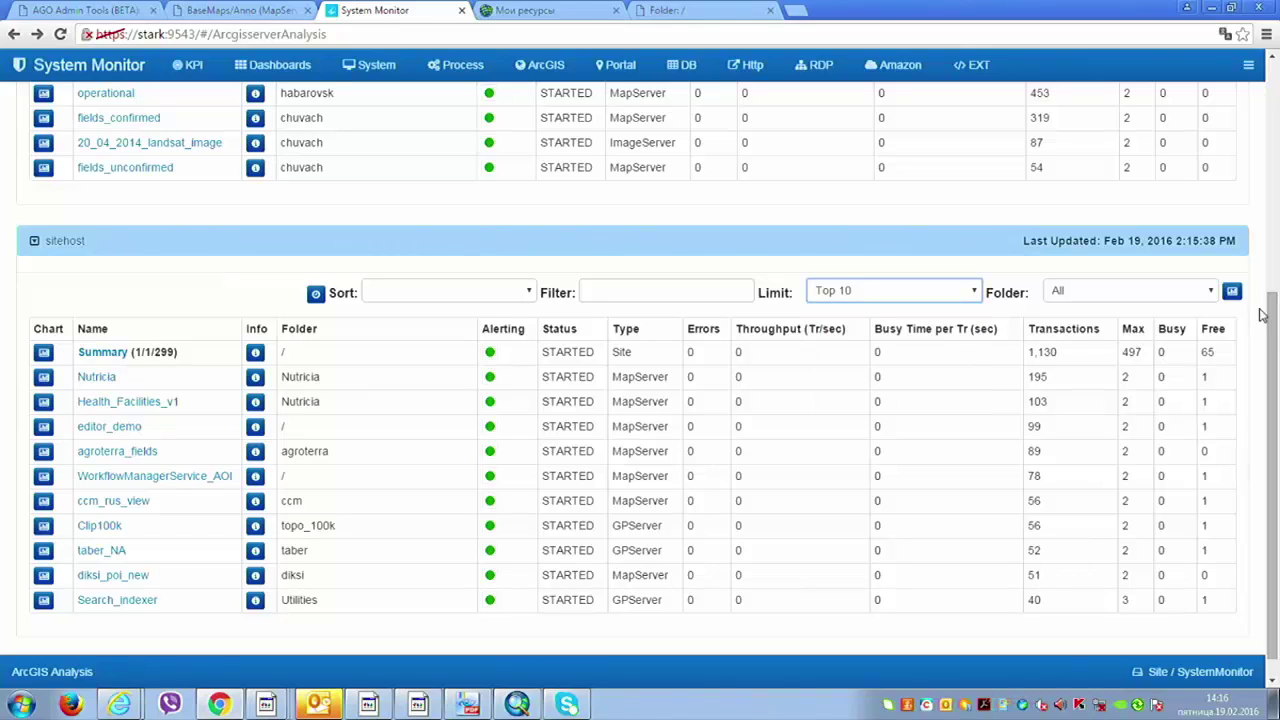
pyautogui.click(1232, 292)
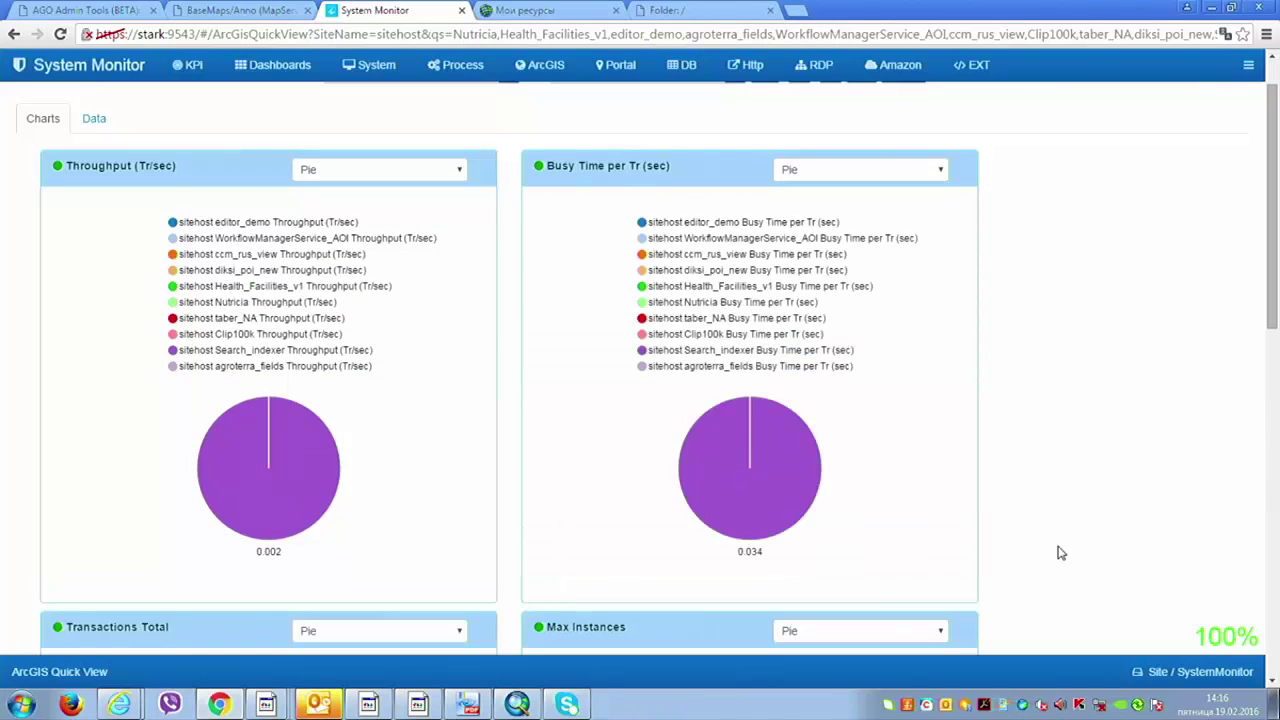
pyautogui.moveTo(313, 513)
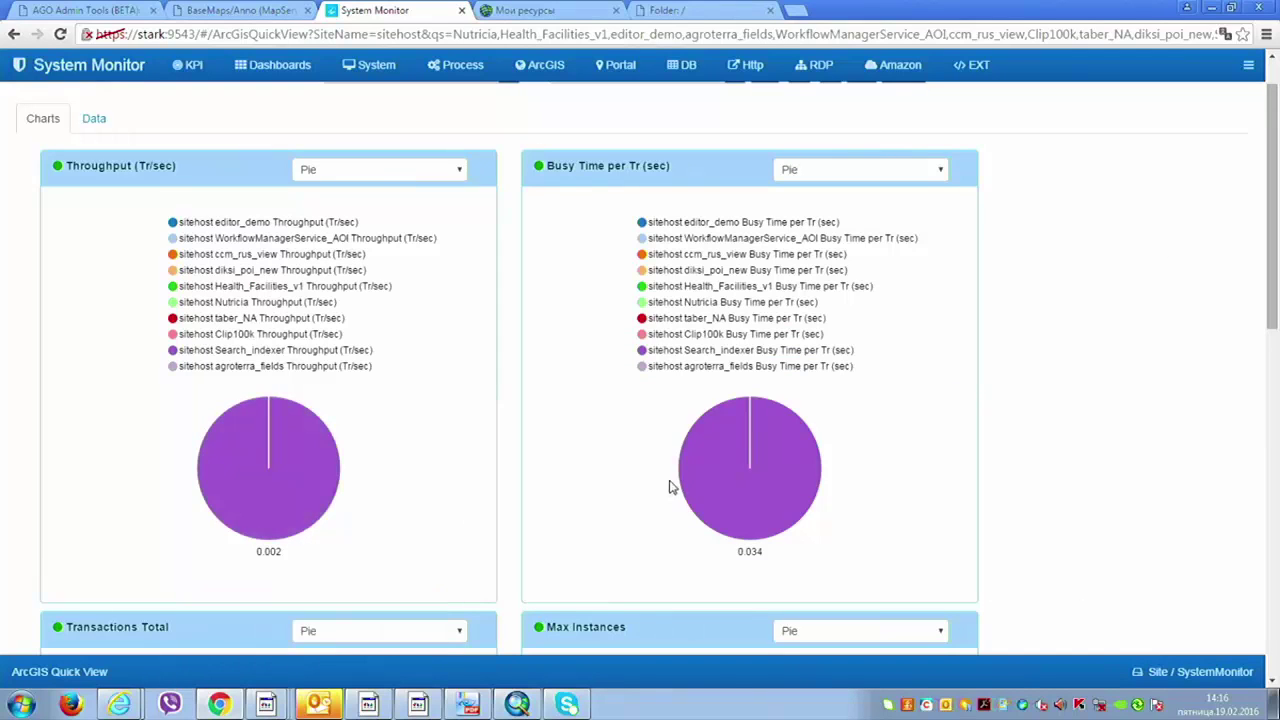
pyautogui.moveTo(713, 468)
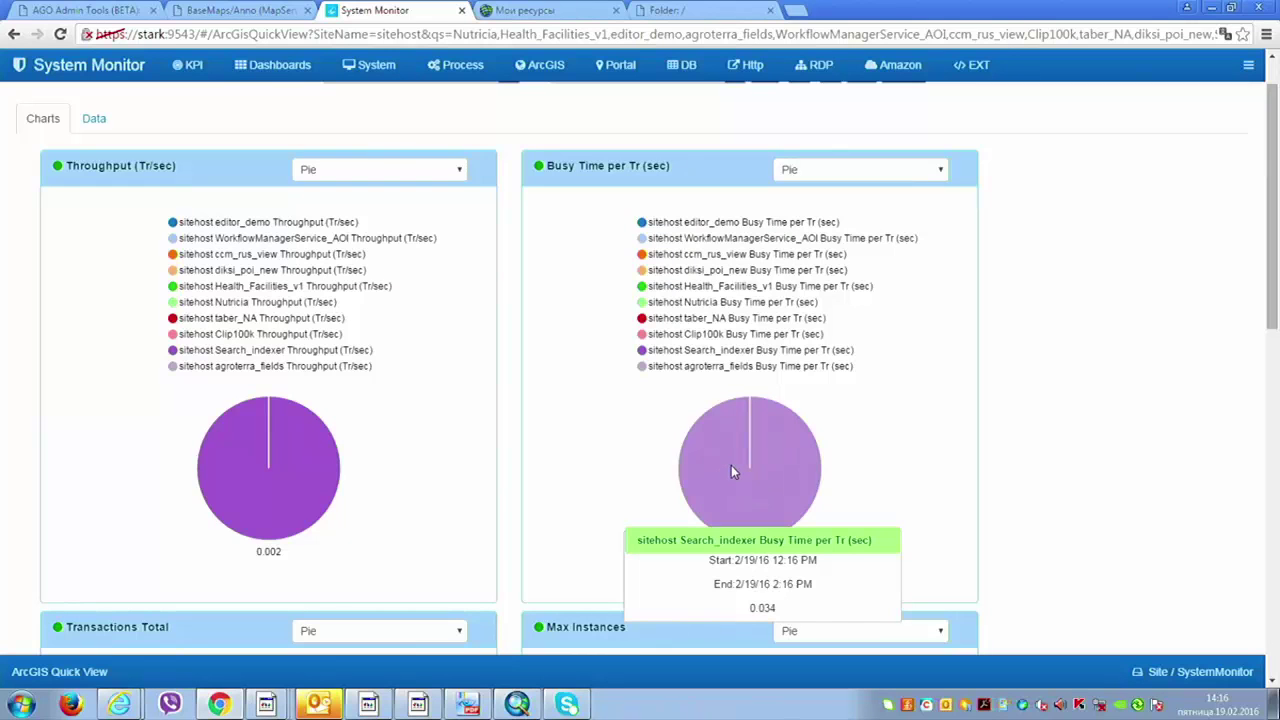
# Step: Examine the Transactions Total and Max Instances pie charts of the Top 10 services, checking the Nutricia and WorkflowManagerService_AOI transaction slices
pyautogui.moveTo(1275, 262); pyautogui.dragTo(1272, 463)
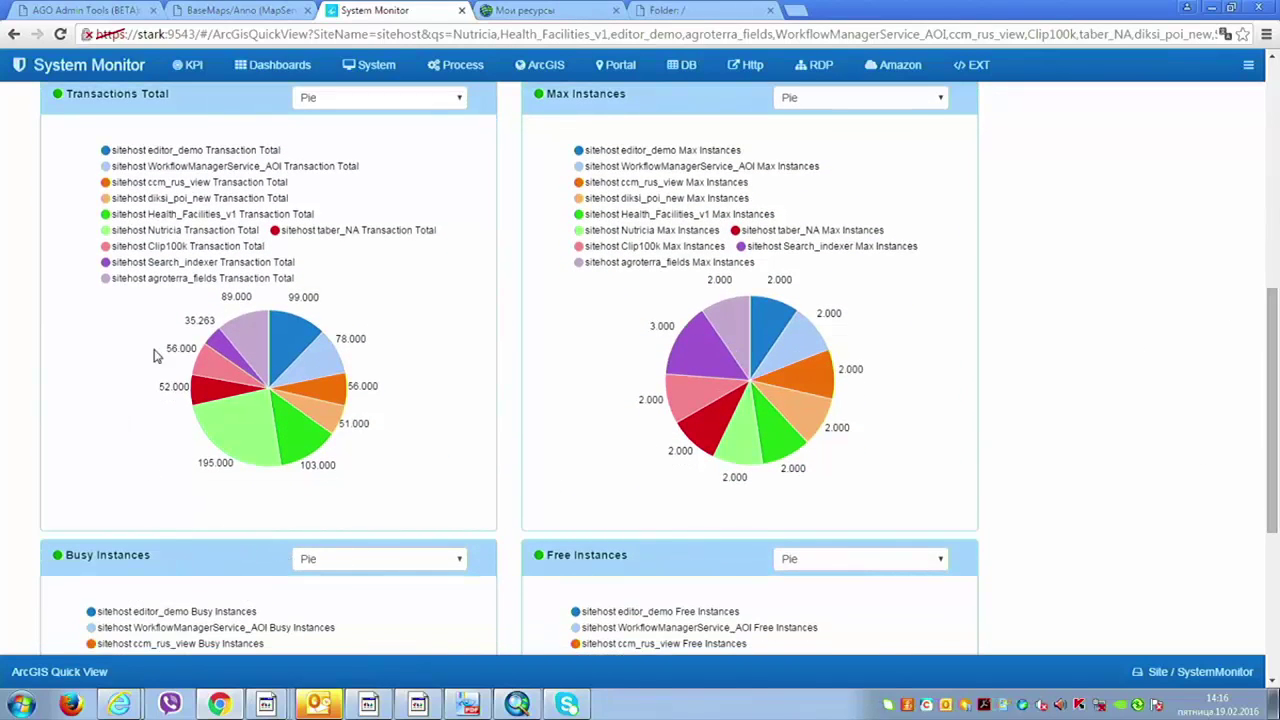
pyautogui.moveTo(258, 456)
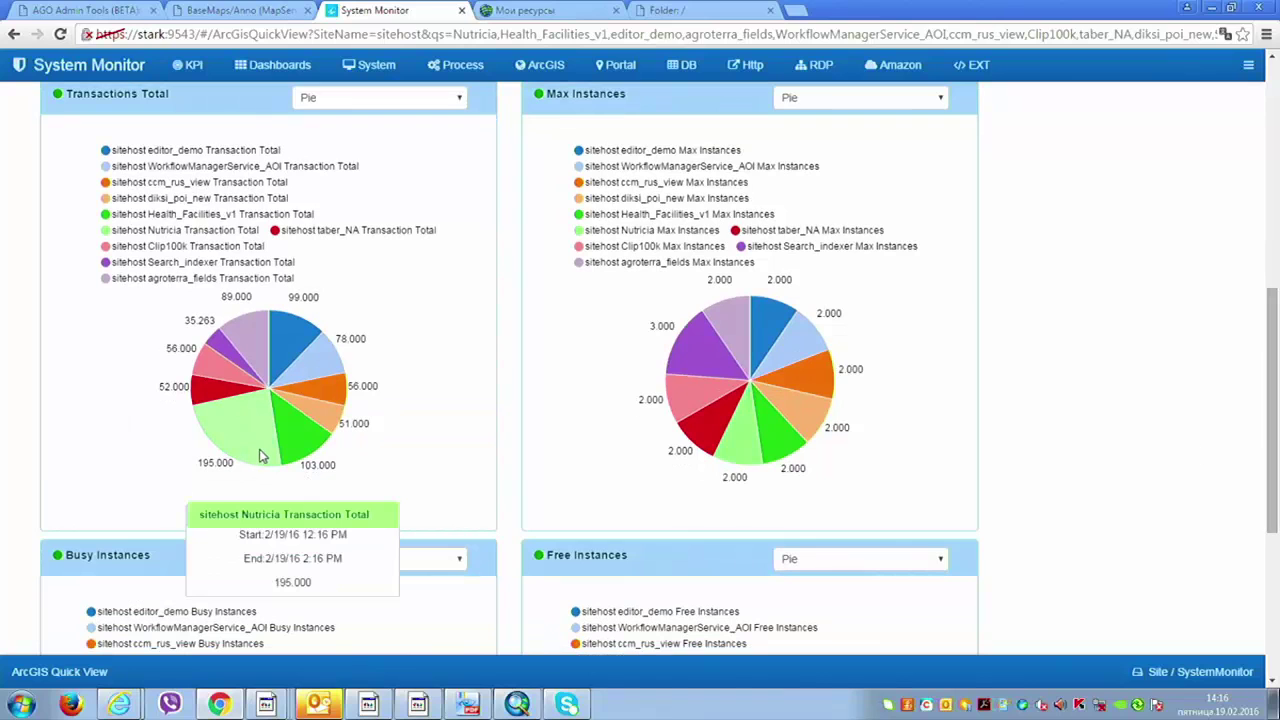
pyautogui.moveTo(318, 346)
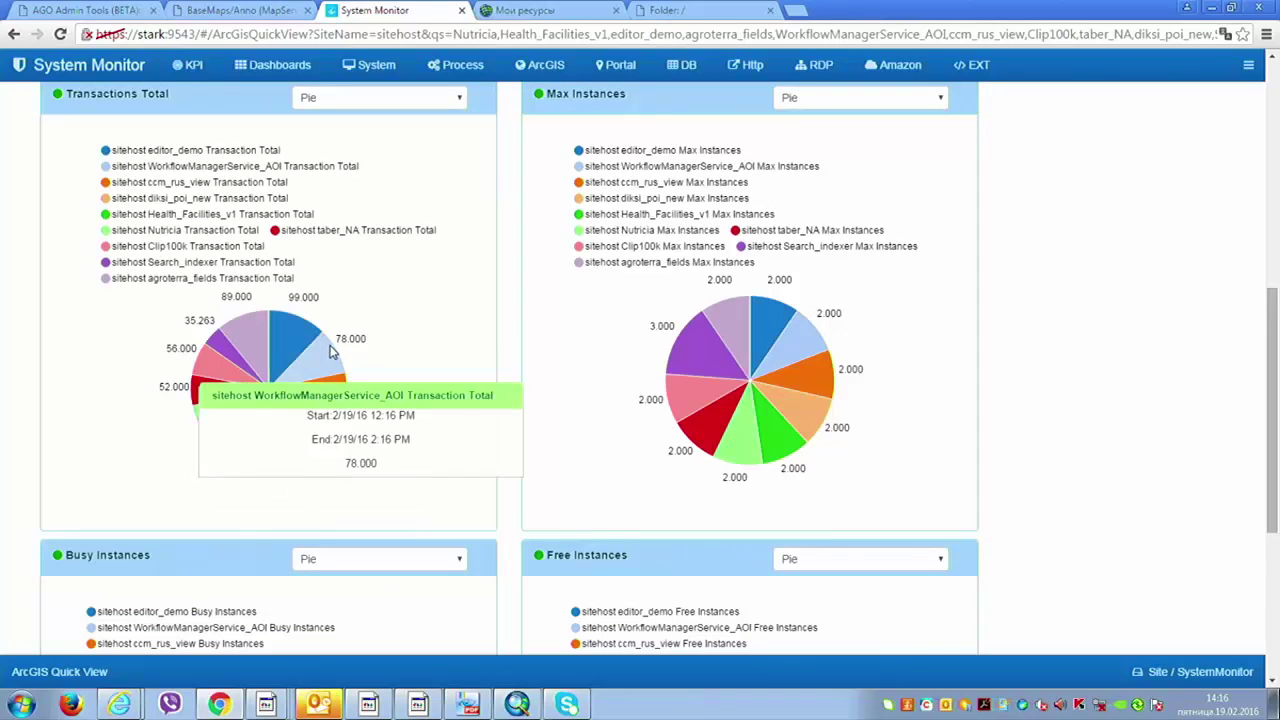
pyautogui.moveTo(1276, 340); pyautogui.dragTo(1262, 88)
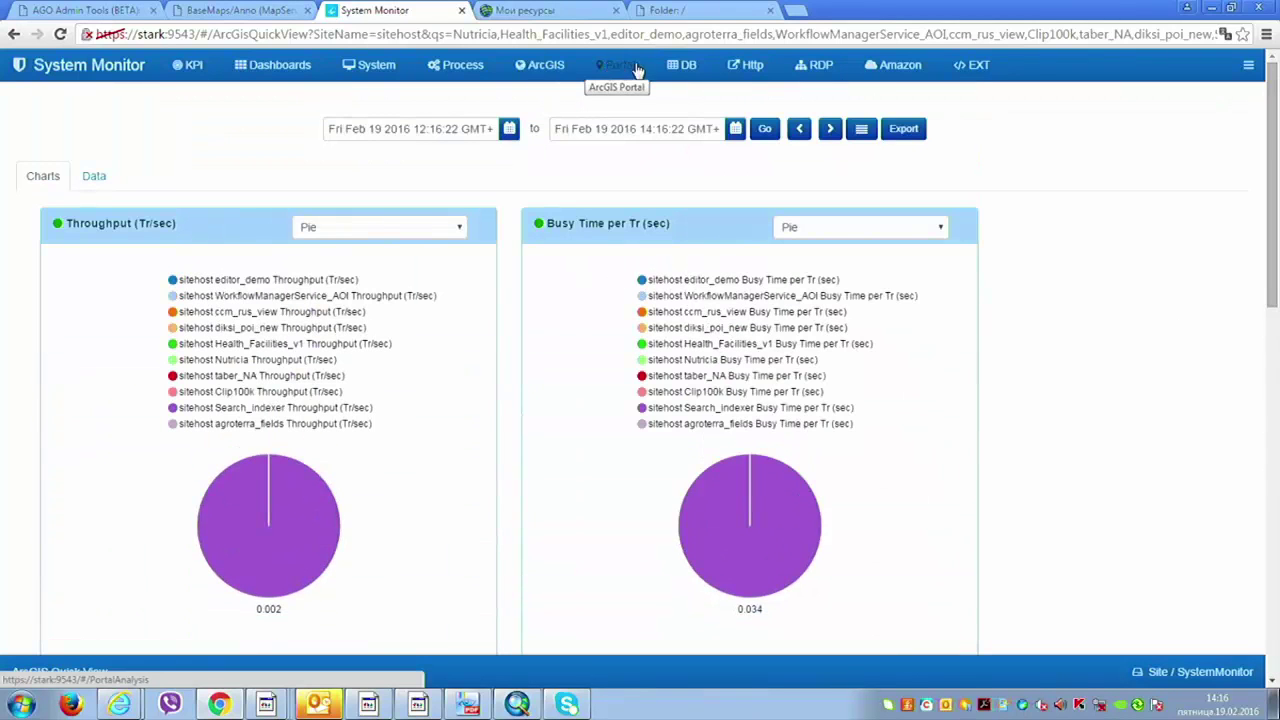
# Step: Review the Http and System overviews, and inspect the alerting data point in the Available Memory GB chart of host STARK
pyautogui.click(737, 75)
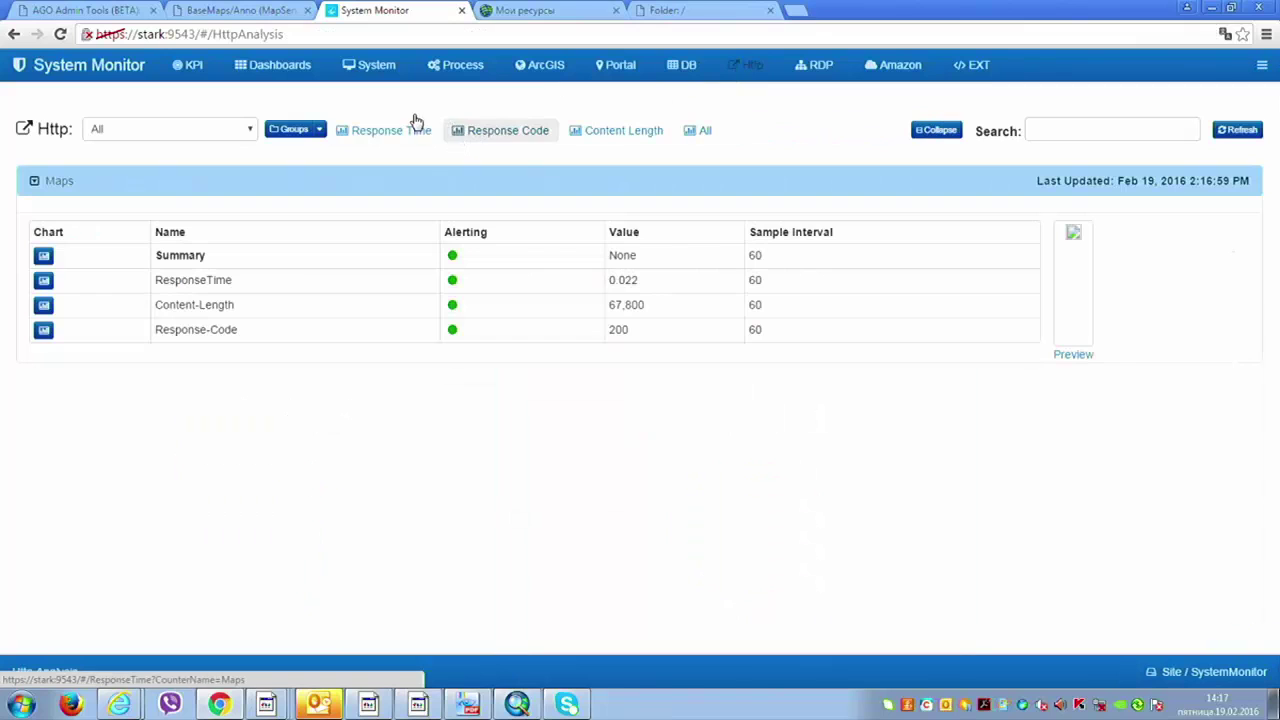
pyautogui.click(375, 78)
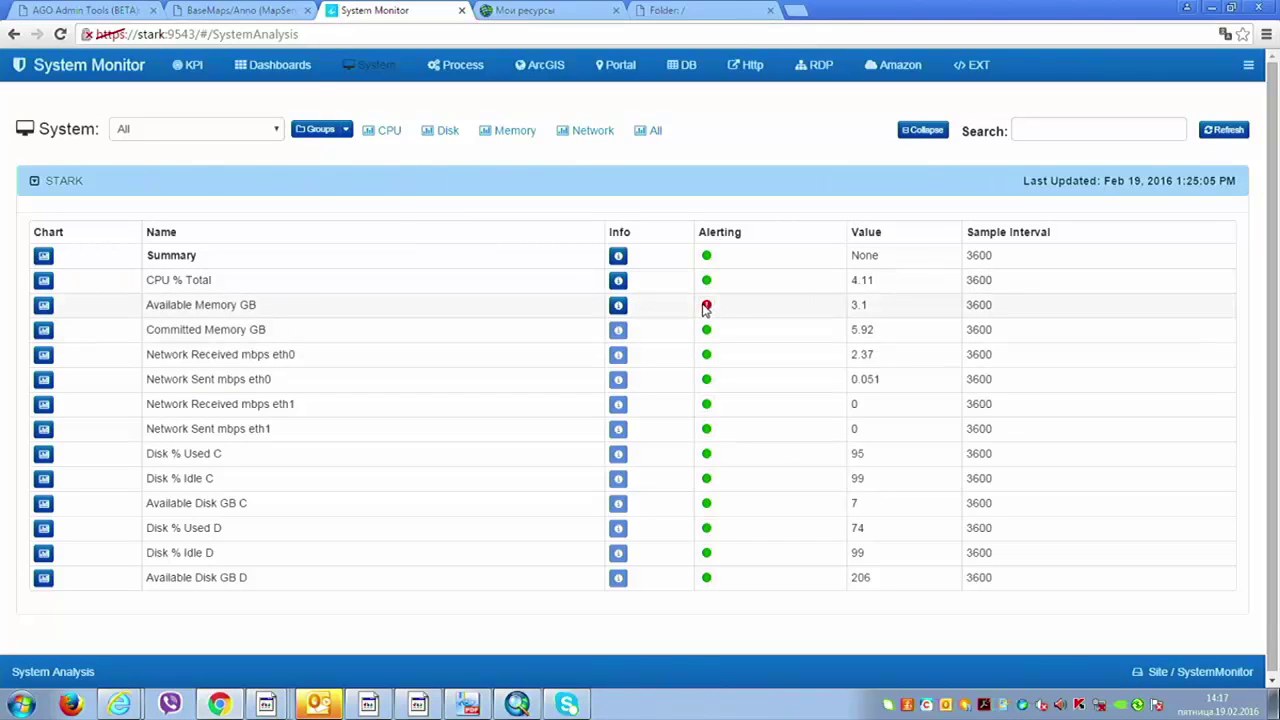
pyautogui.click(45, 306)
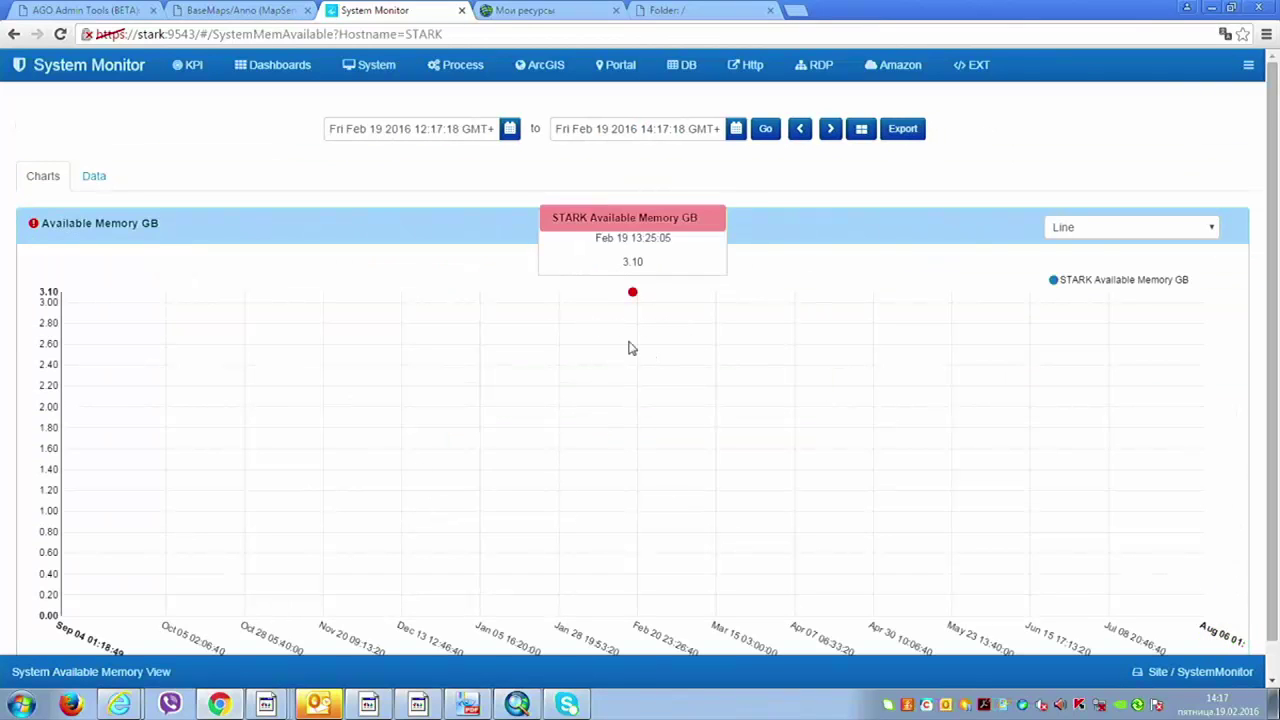
pyautogui.moveTo(635, 298)
pyautogui.scroll(-1, 420, 442)
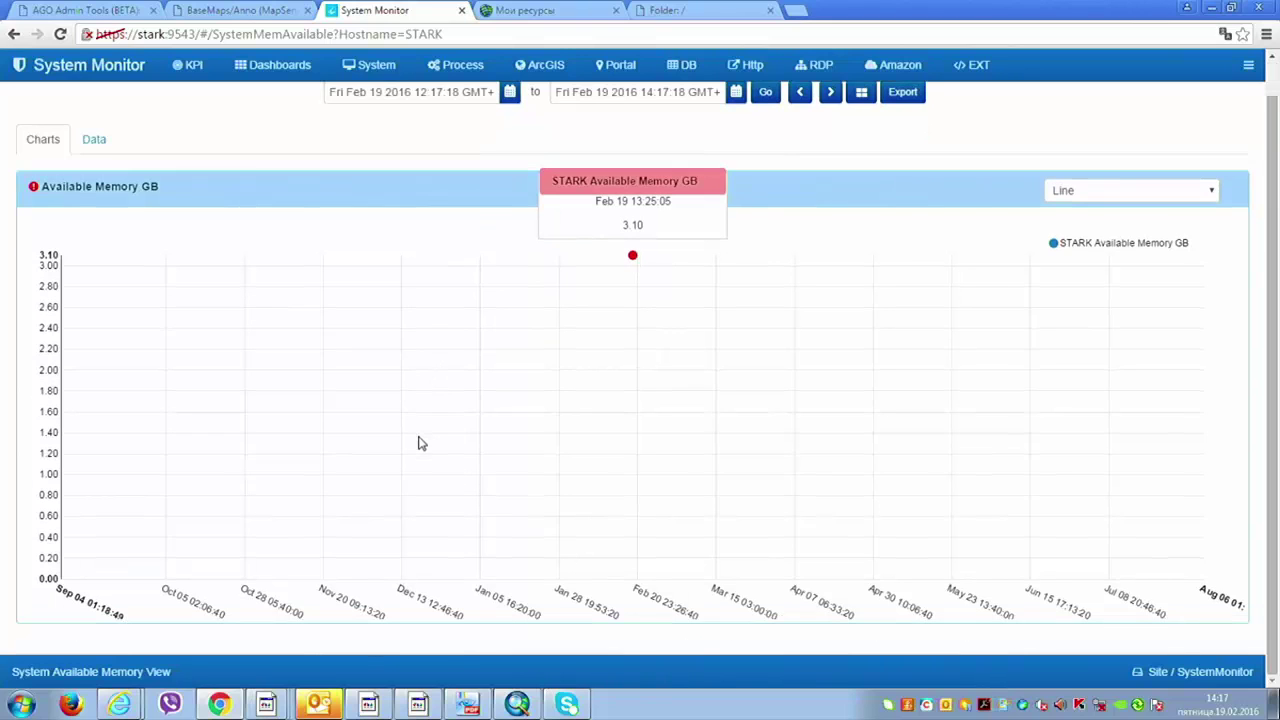
# Step: Leave the remote session, switch to the PowerPoint presentation, start the slide show from the current slide and advance to the next slide
pyautogui.click(800, 11)
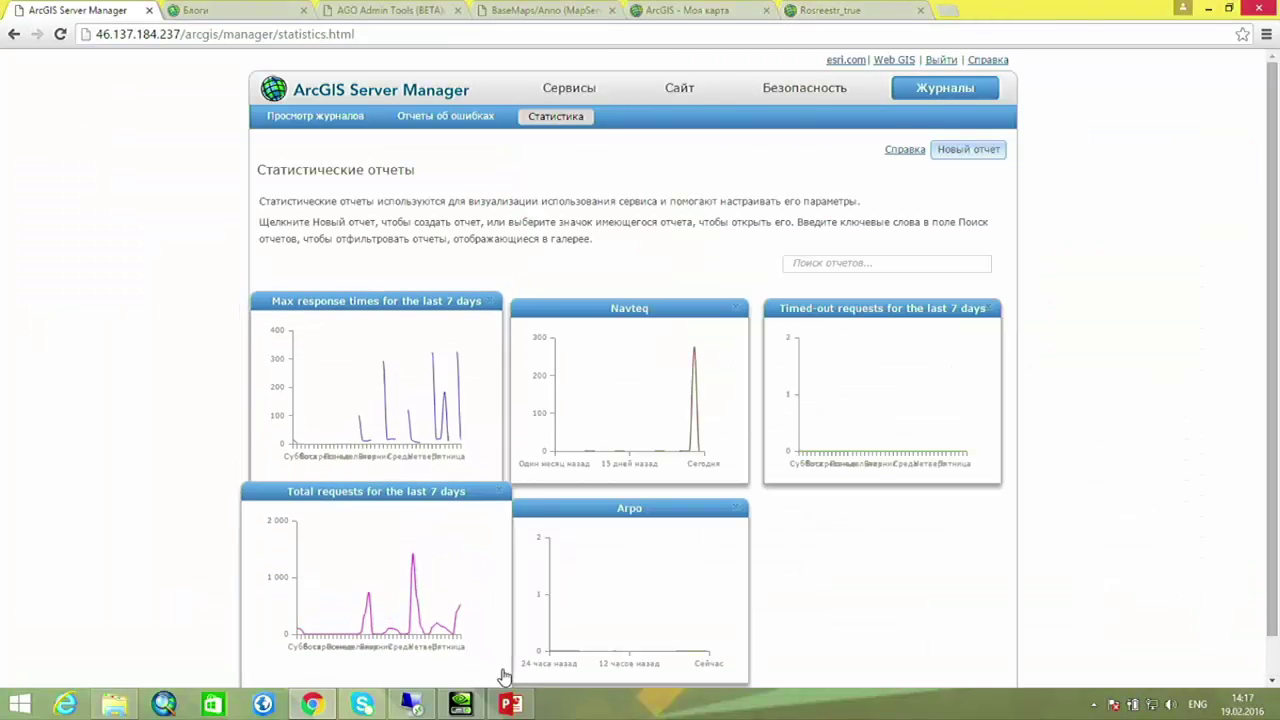
pyautogui.click(512, 706)
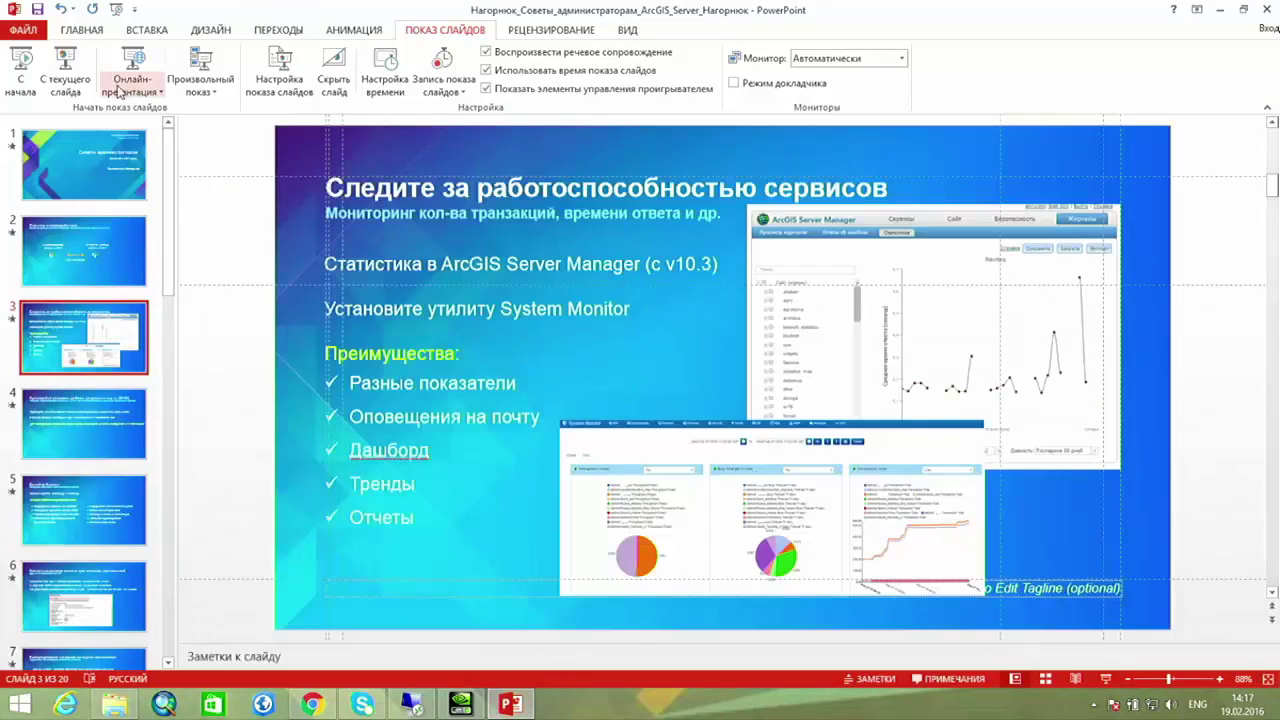
pyautogui.click(65, 78)
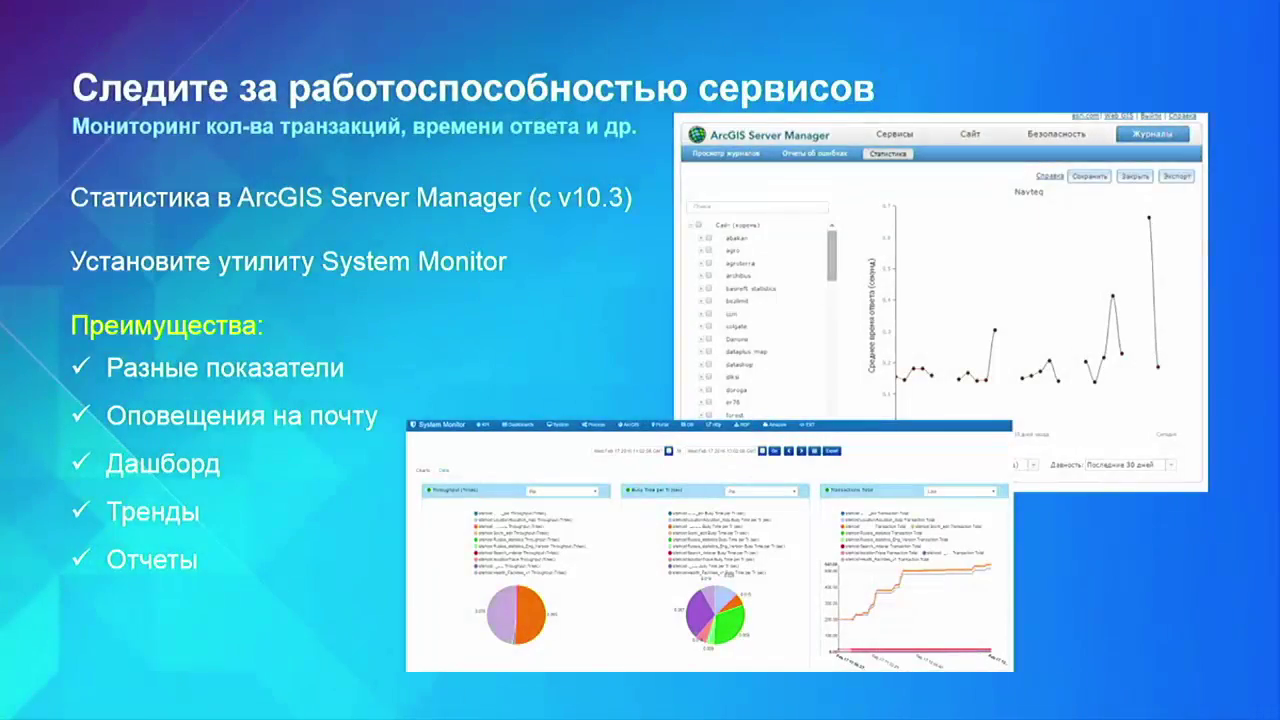
pyautogui.press('Right')
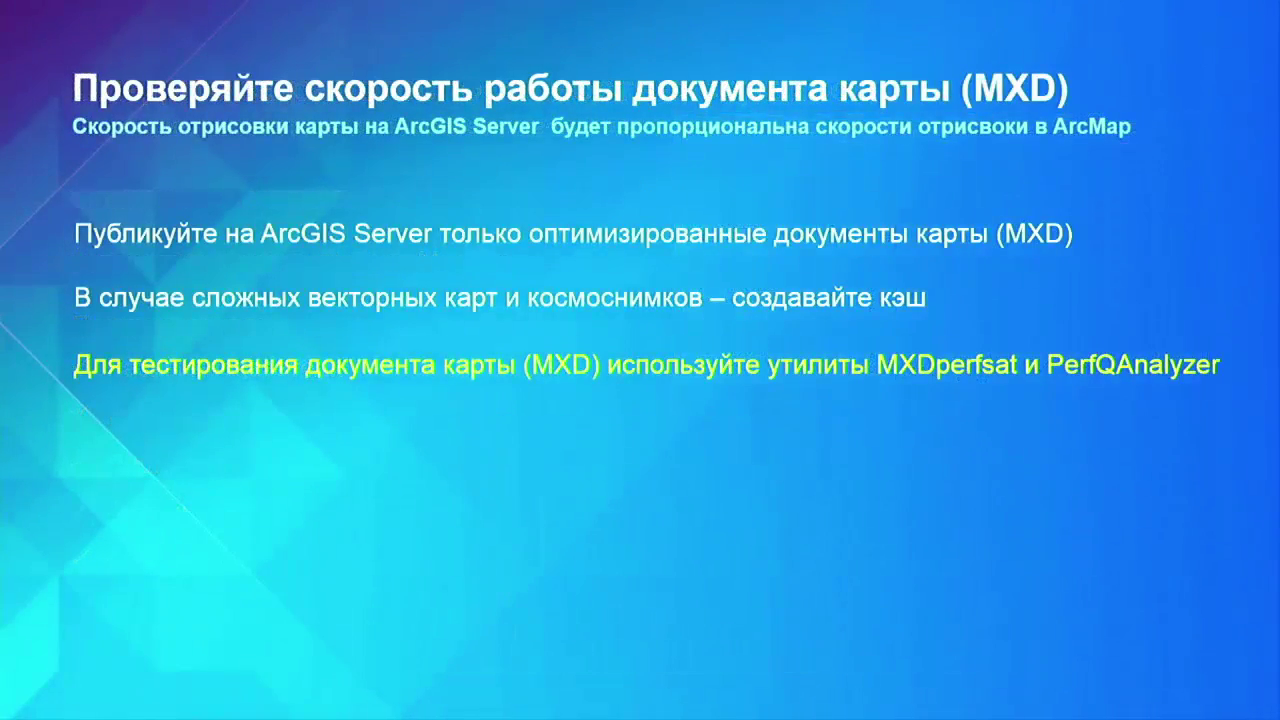